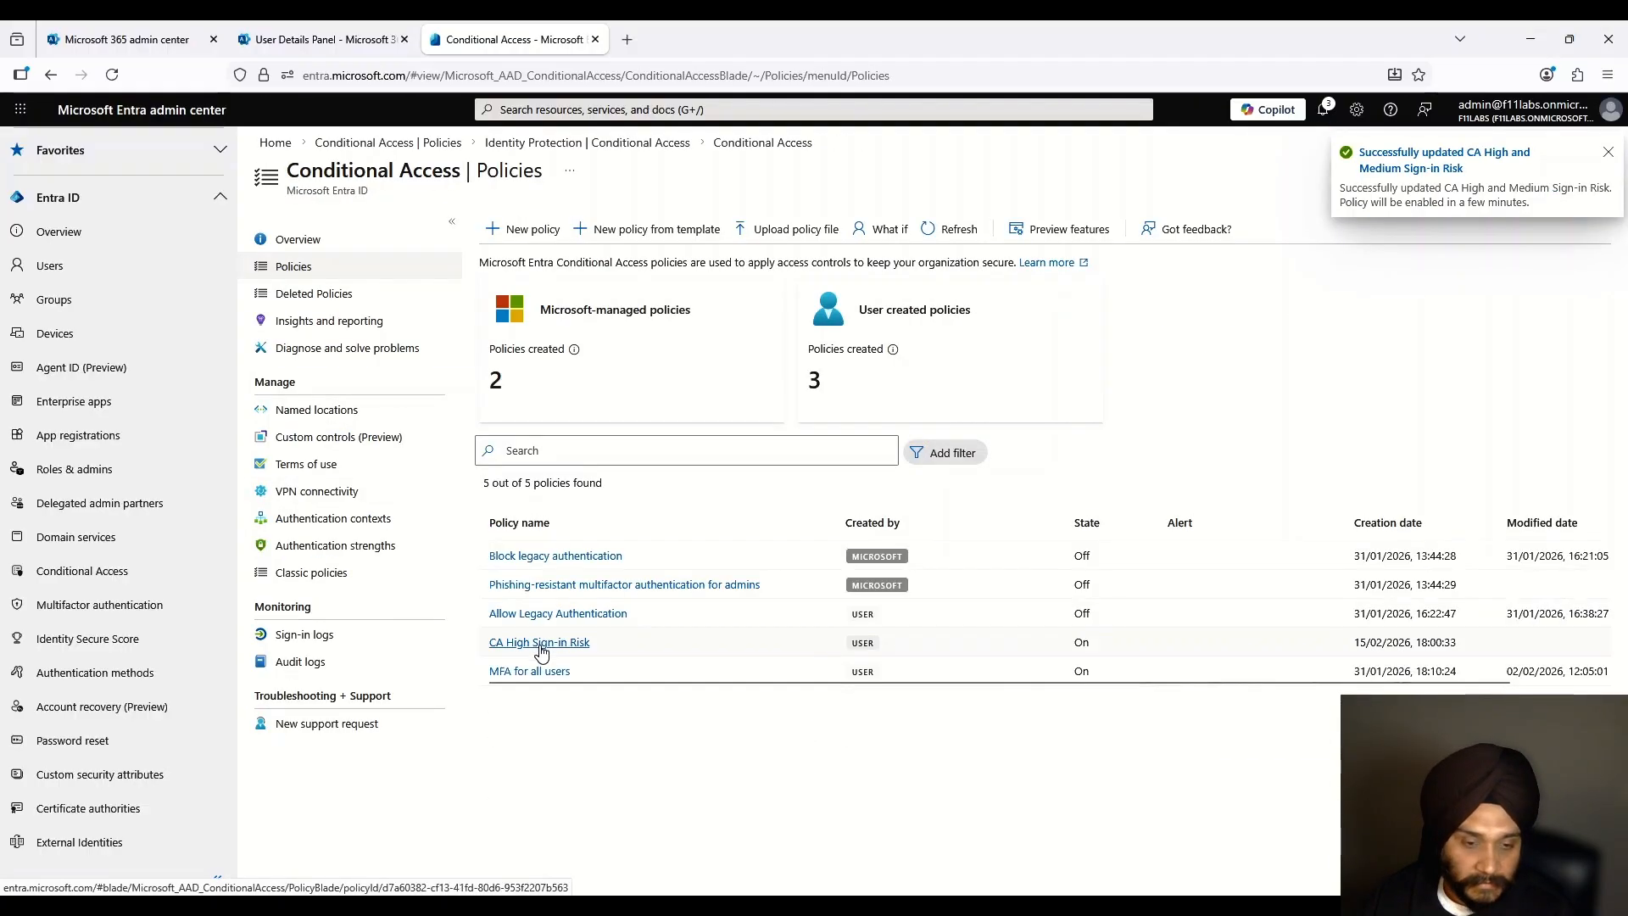
Step: Open the CA High and Medium Sign-in Risk policy and review its exclusions, target resources, and High/Medium sign-in risk levels
{"action": "left_click", "coordinate": [516, 654]}
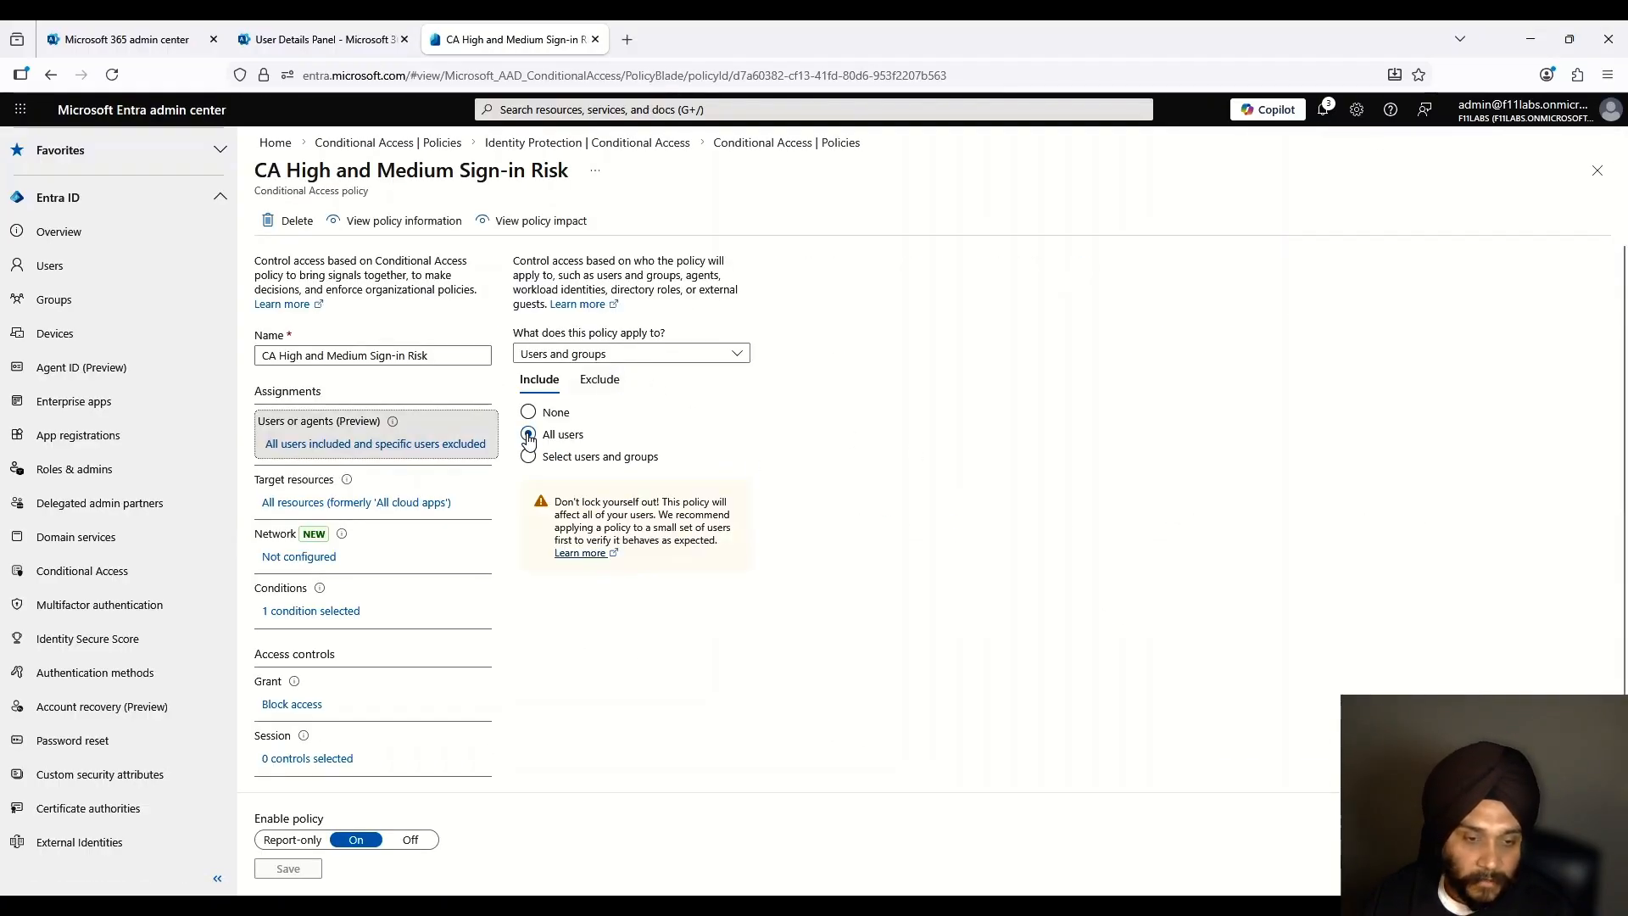
{"action": "left_click", "coordinate": [597, 379]}
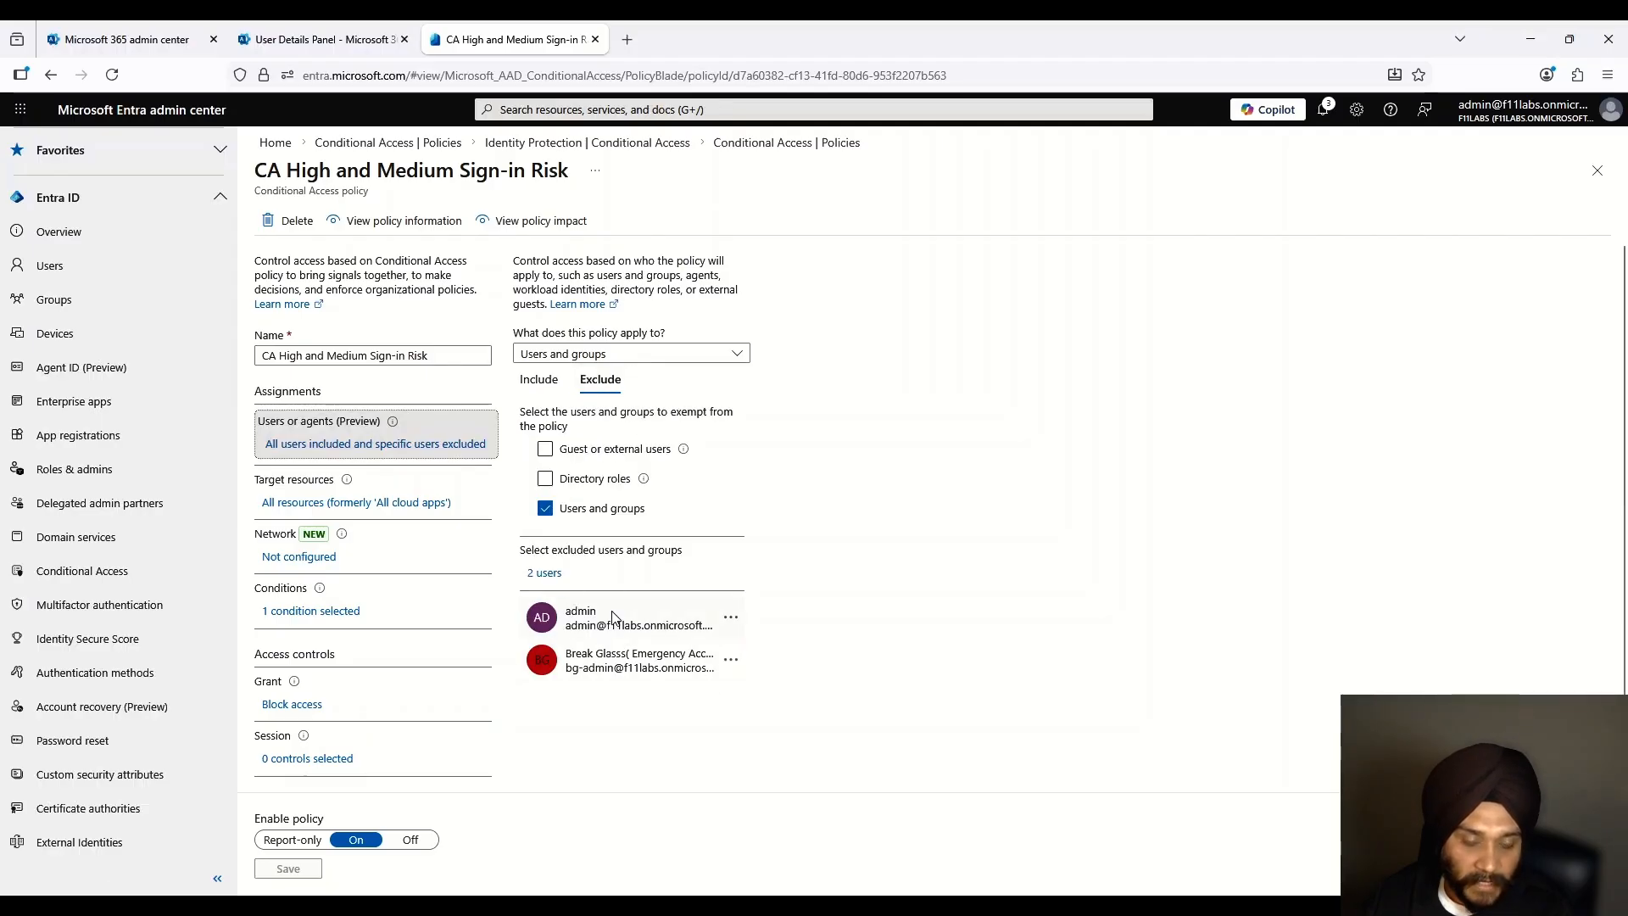
{"action": "left_click", "coordinate": [402, 502]}
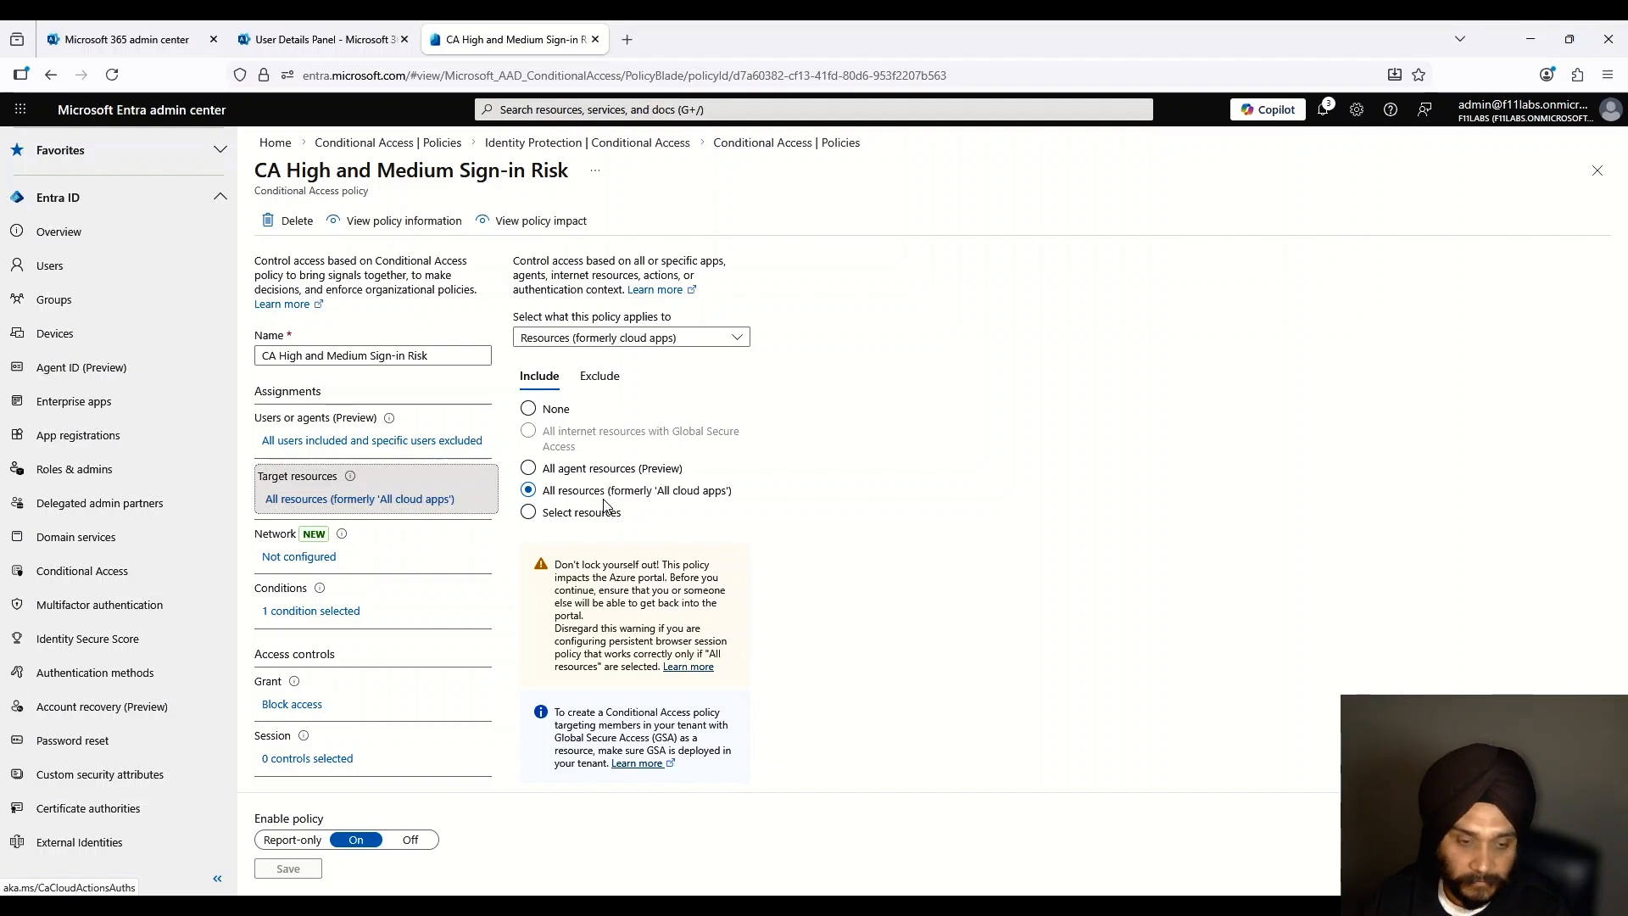
{"action": "left_click", "coordinate": [314, 610]}
{"action": "left_click", "coordinate": [556, 464]}
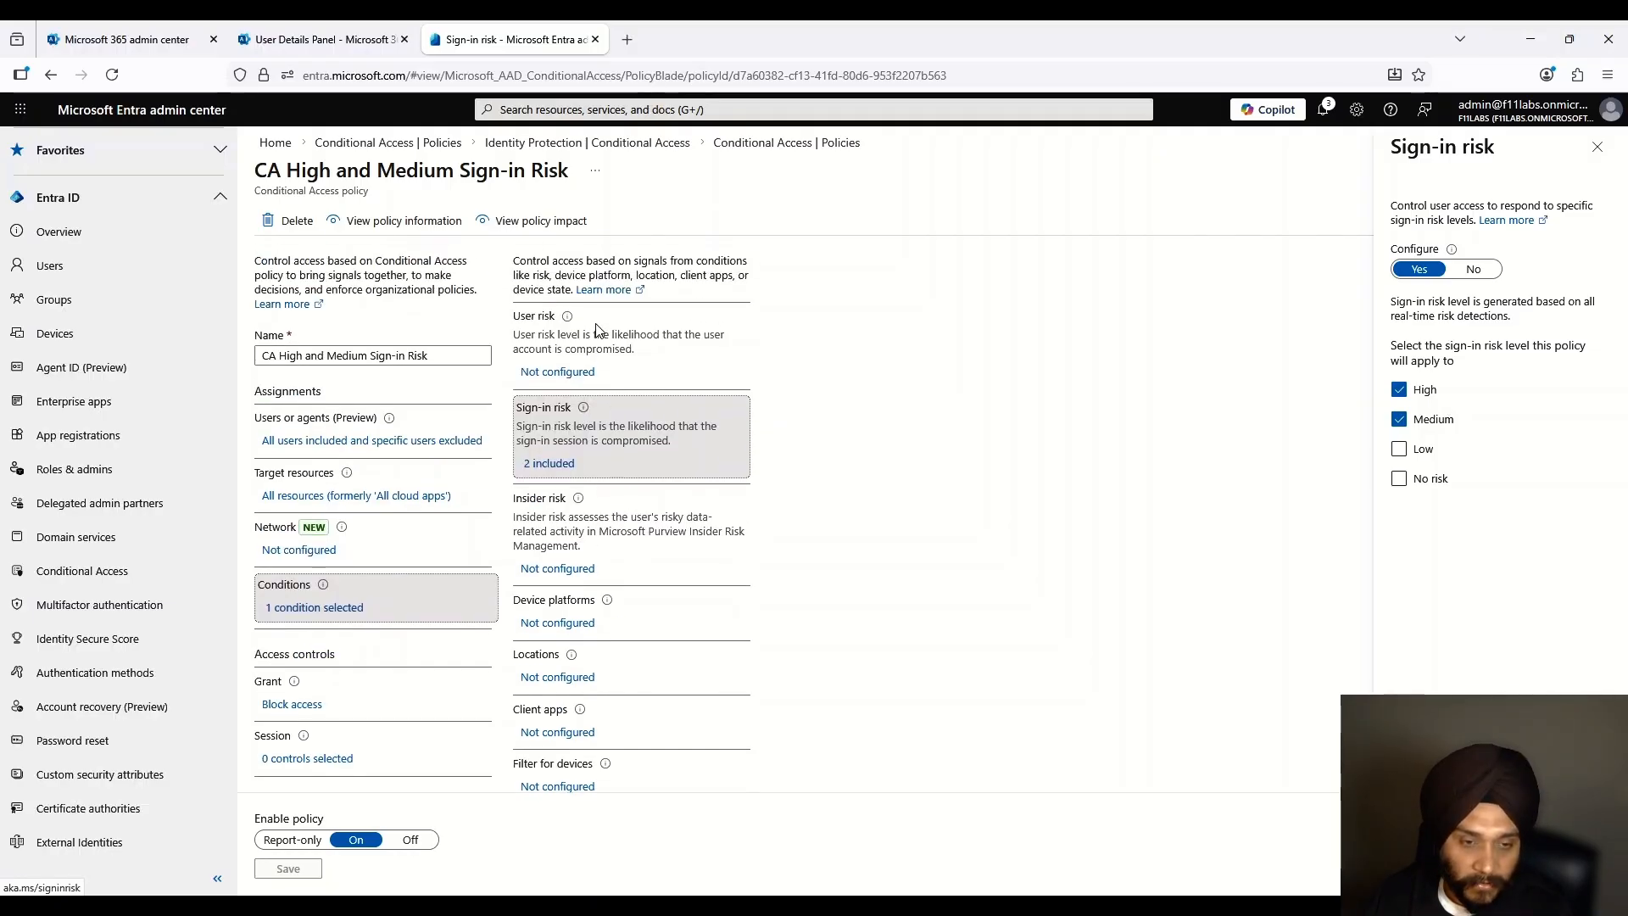
Step: Confirm the policy grants Block access with 0 session controls, then close the session settings
{"action": "left_click", "coordinate": [307, 705]}
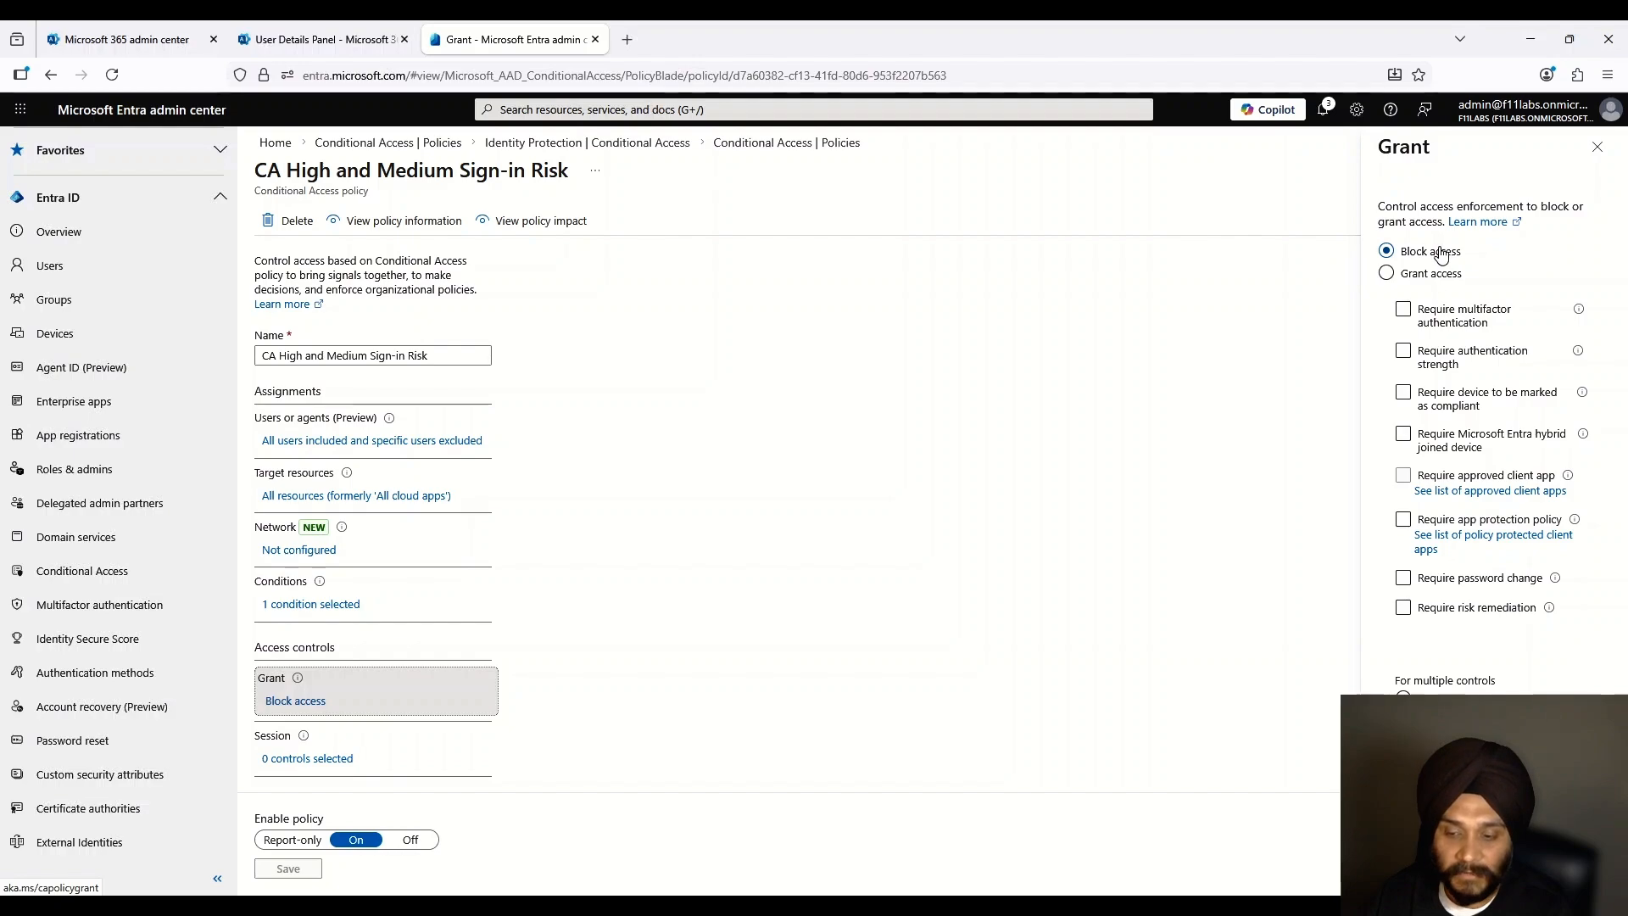
{"action": "left_click", "coordinate": [297, 757]}
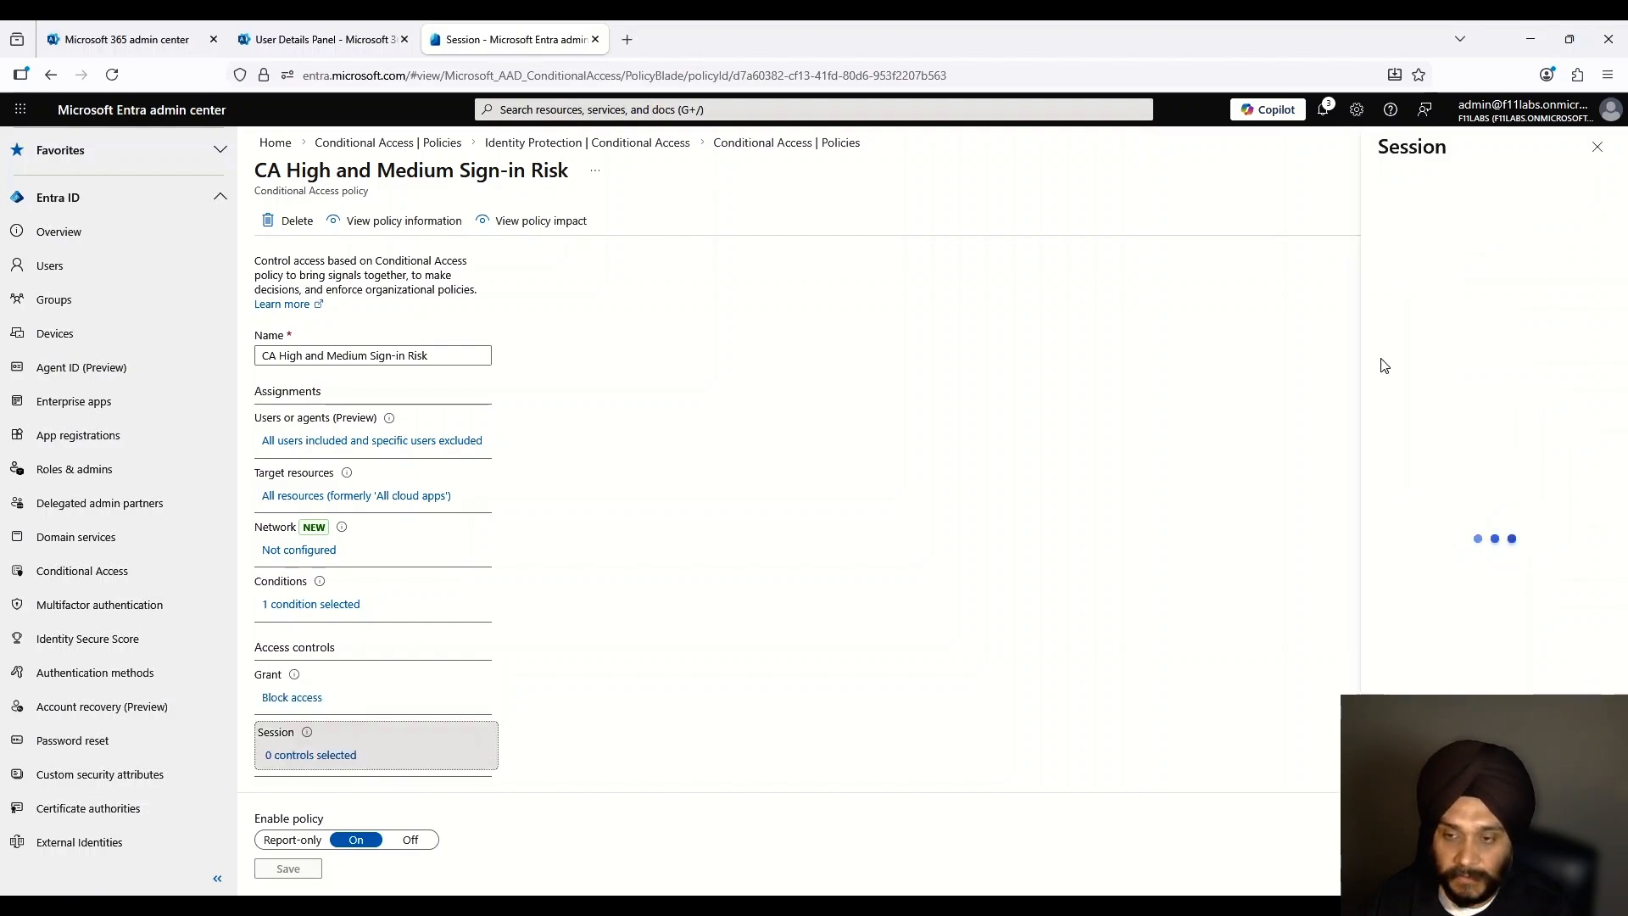
{"action": "scroll", "coordinate": [427, 675], "scroll_direction": "down", "scroll_amount": 1}
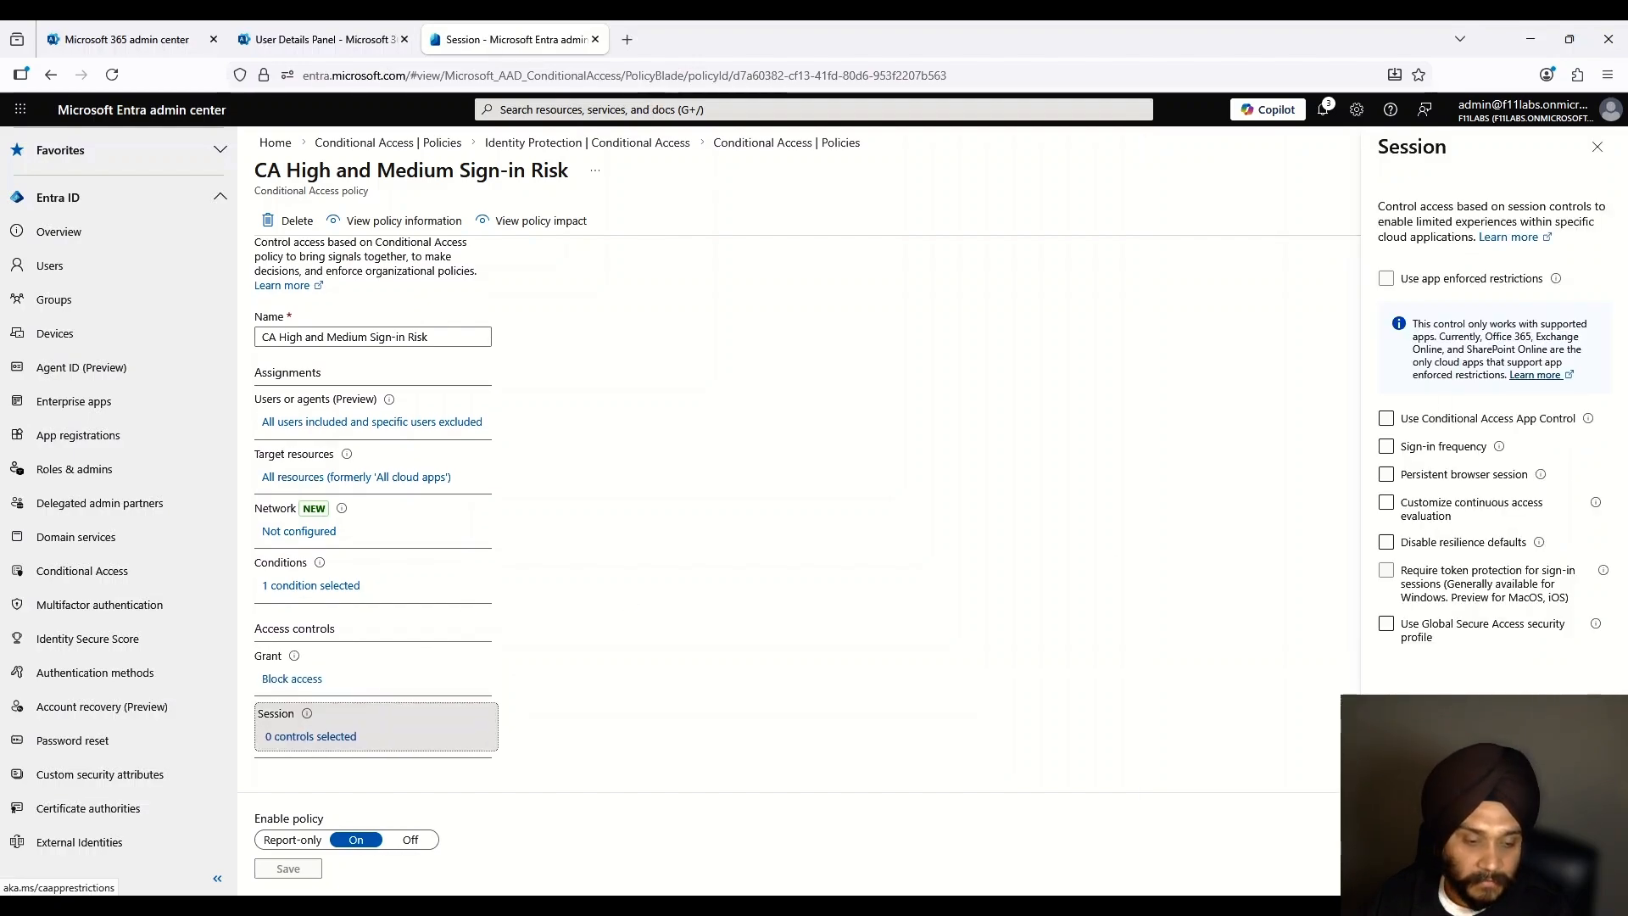
{"action": "left_click", "coordinate": [1597, 147]}
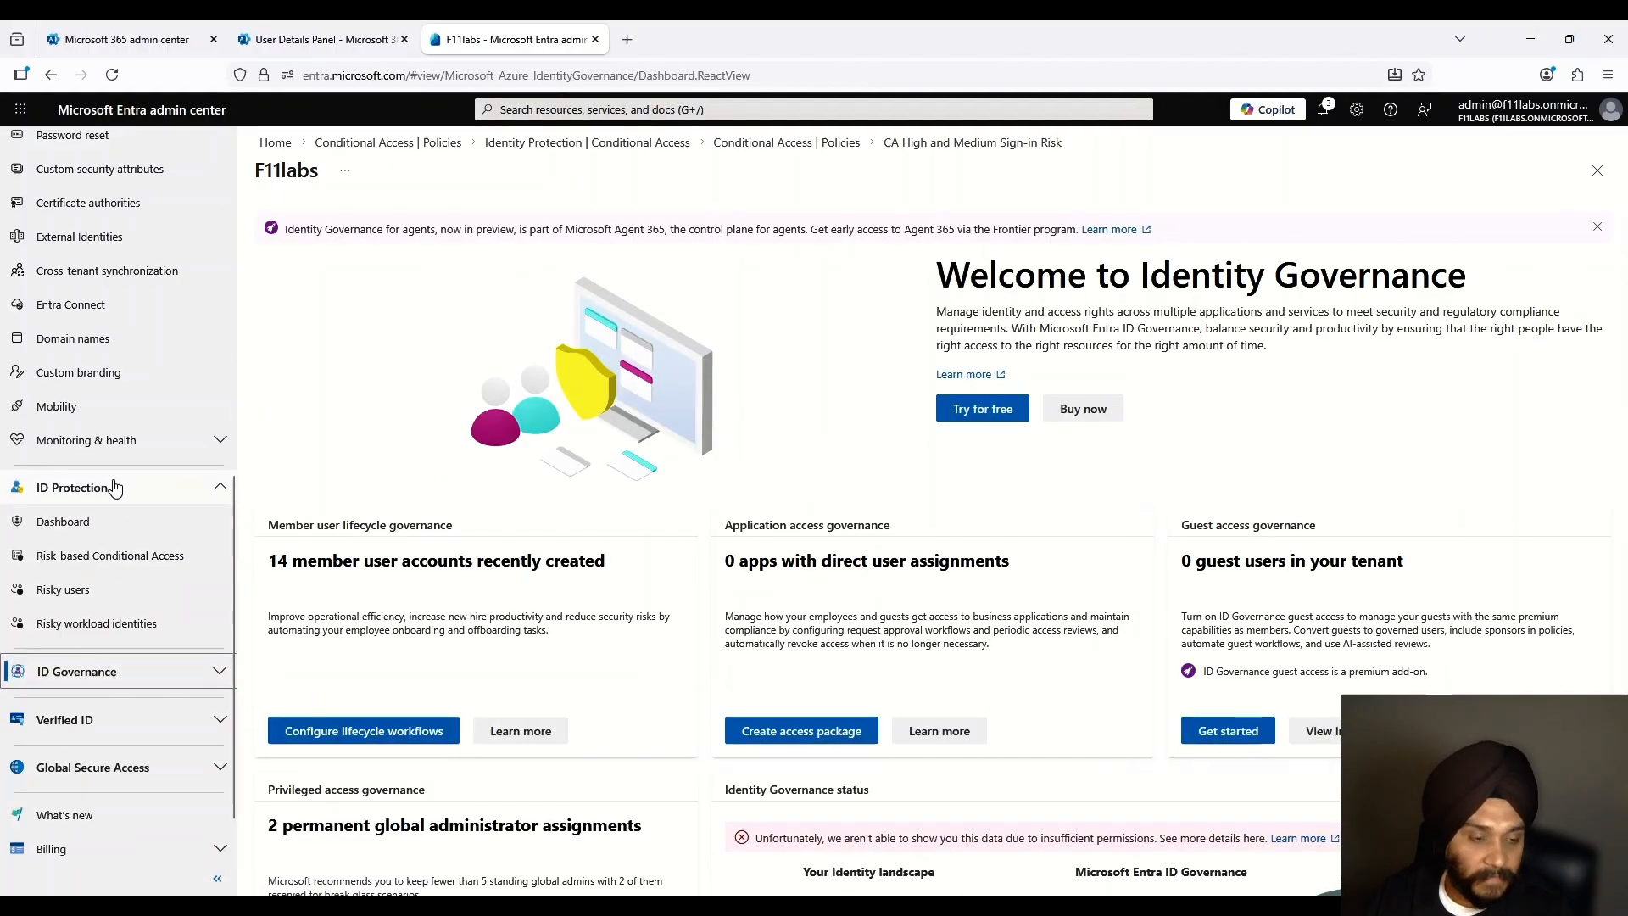
Step: Review the latest risky sign-in flagged for an anonymous IP address, then go to Conditional Access policies
{"action": "left_click", "coordinate": [103, 522]}
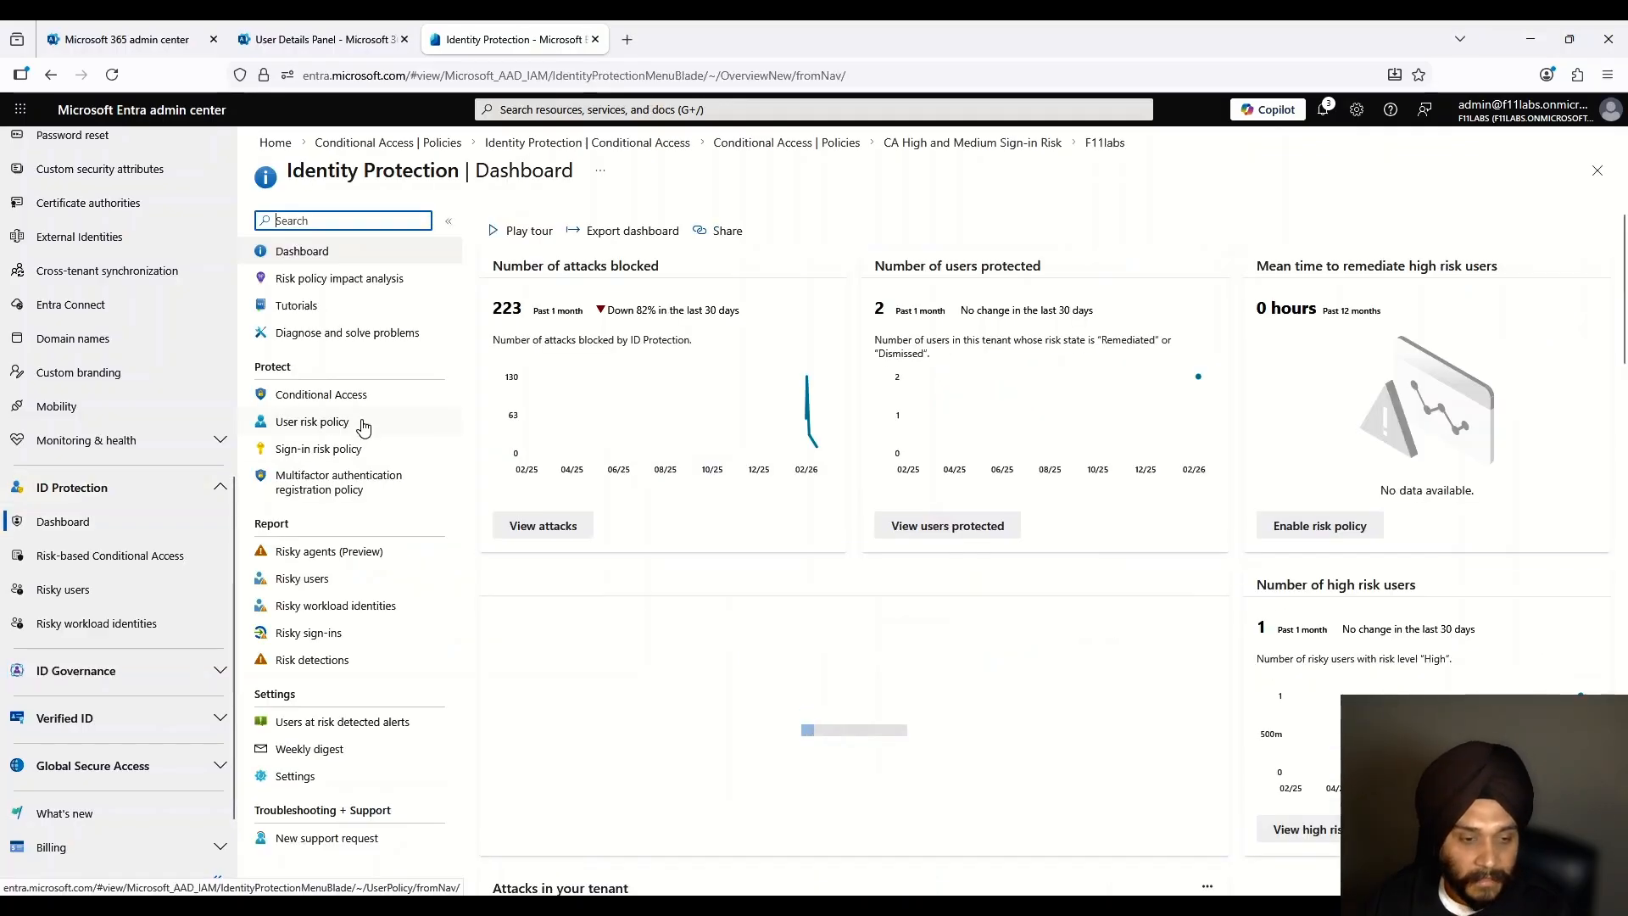
{"action": "left_click", "coordinate": [328, 631]}
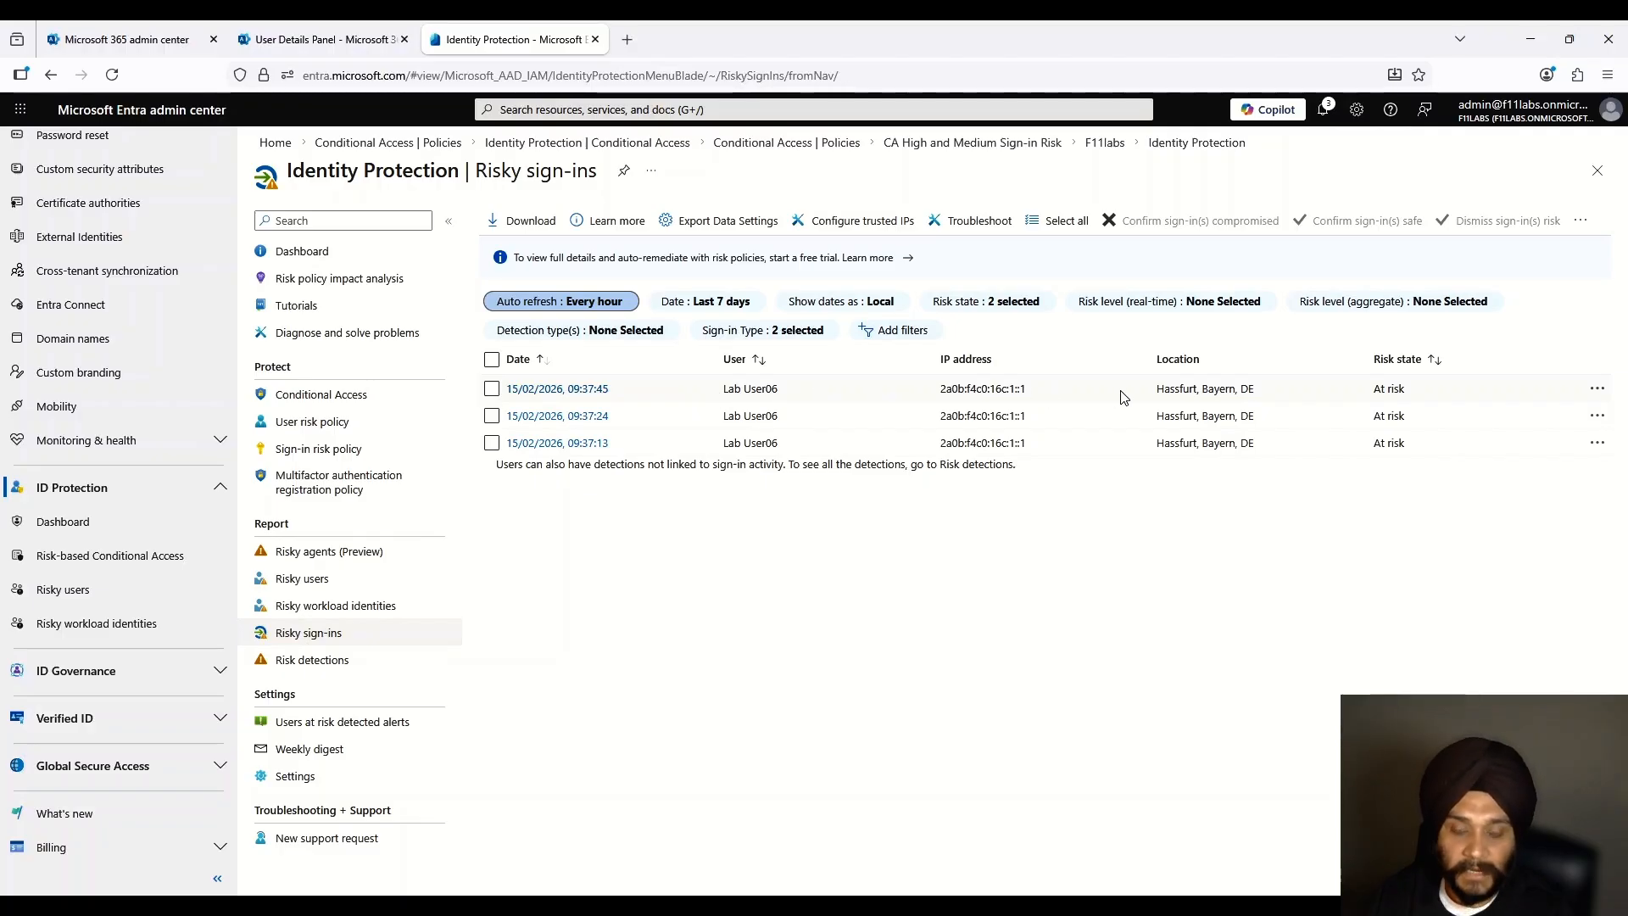
{"action": "left_click", "coordinate": [547, 389]}
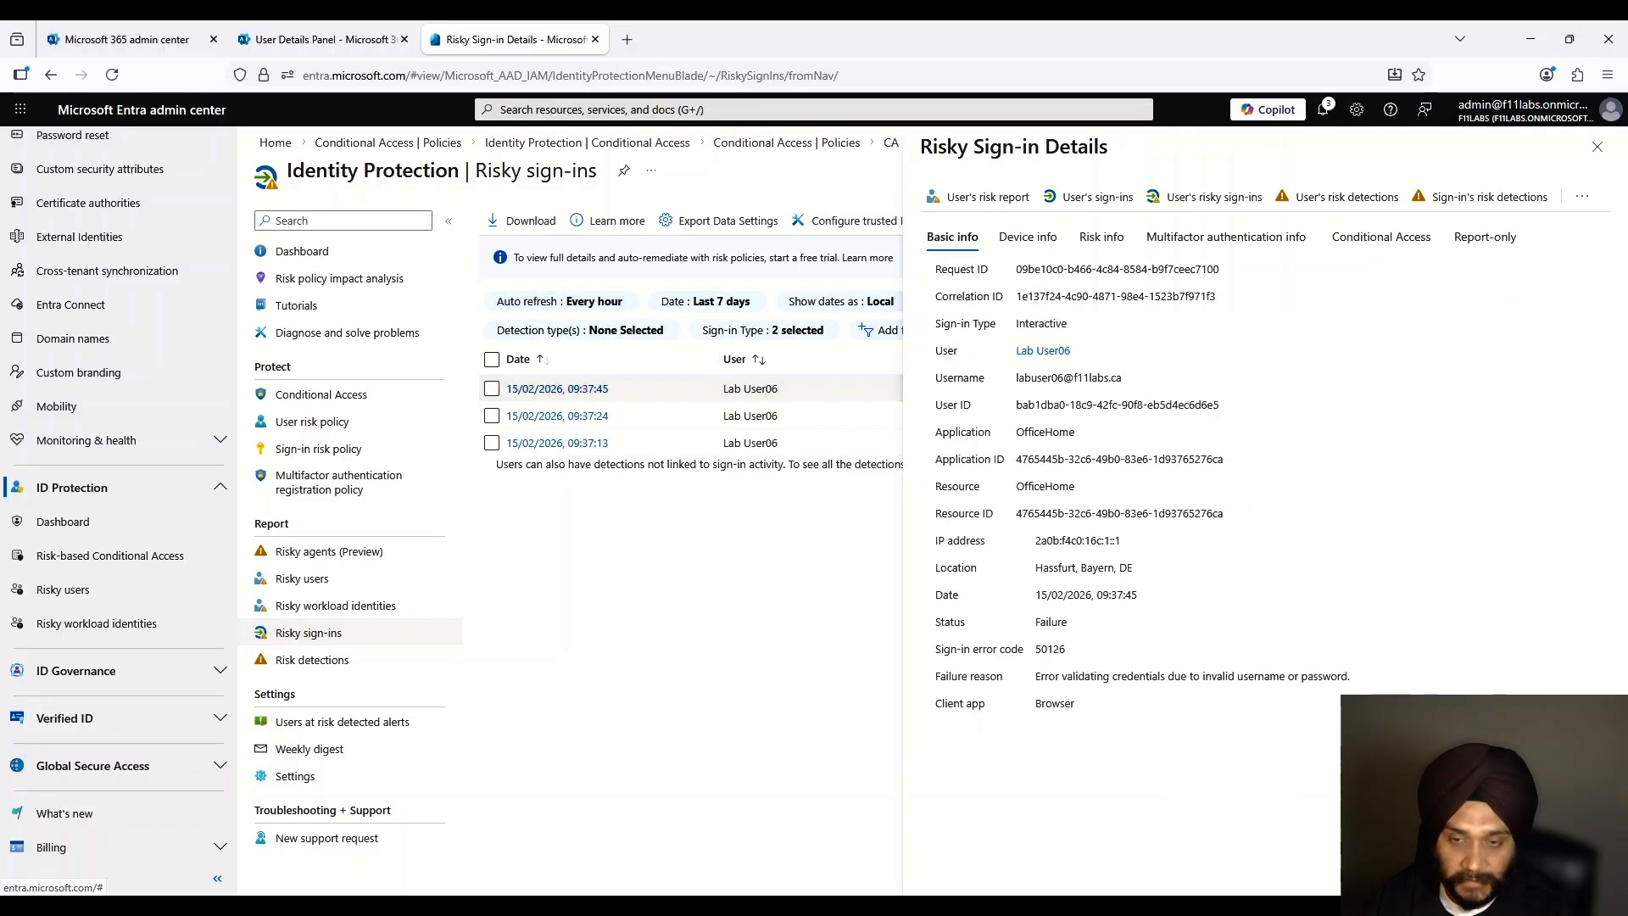
{"action": "left_click", "coordinate": [1101, 237]}
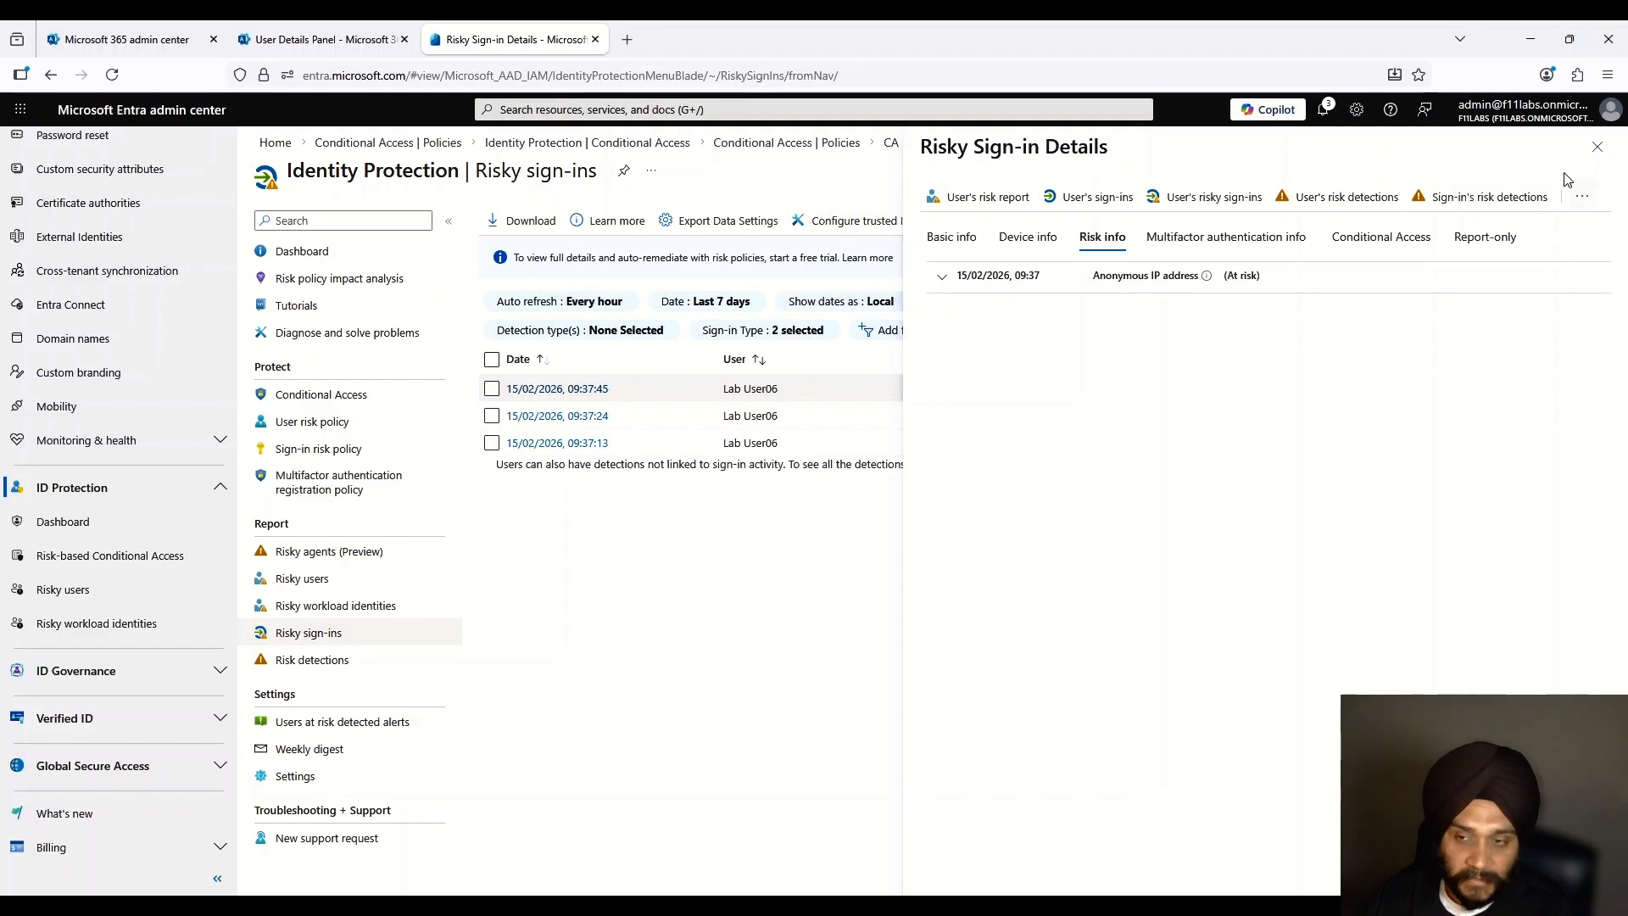
{"action": "left_click", "coordinate": [1599, 150]}
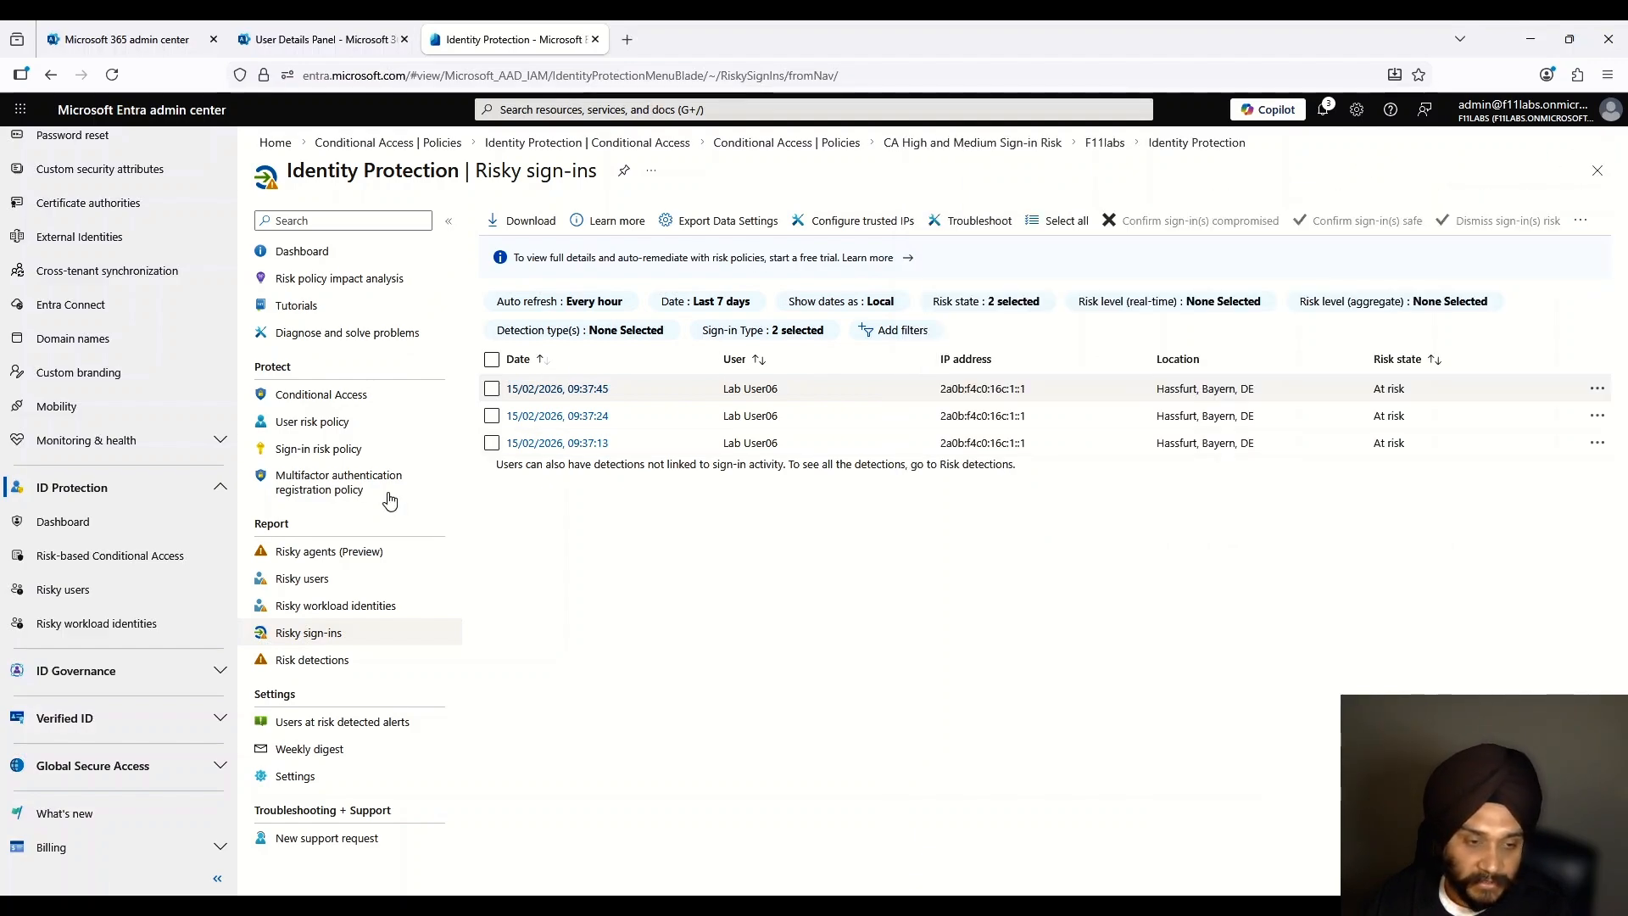
{"action": "left_click", "coordinate": [389, 395]}
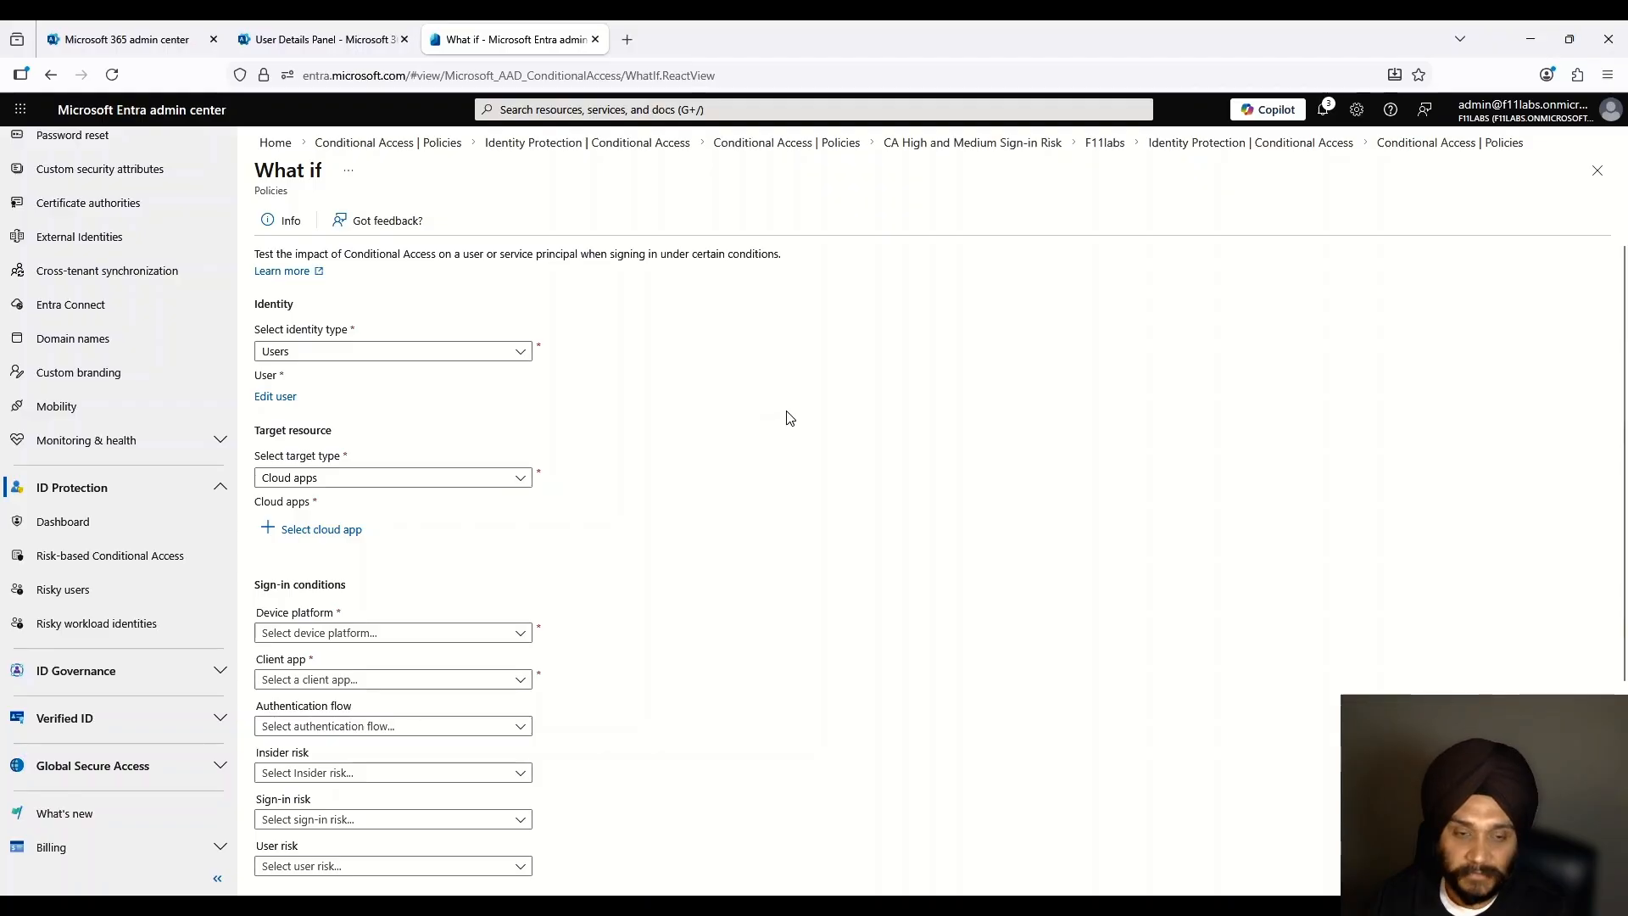
Step: Set the What If test to the risky test user with Medium sign-in risk
{"action": "left_click", "coordinate": [365, 360]}
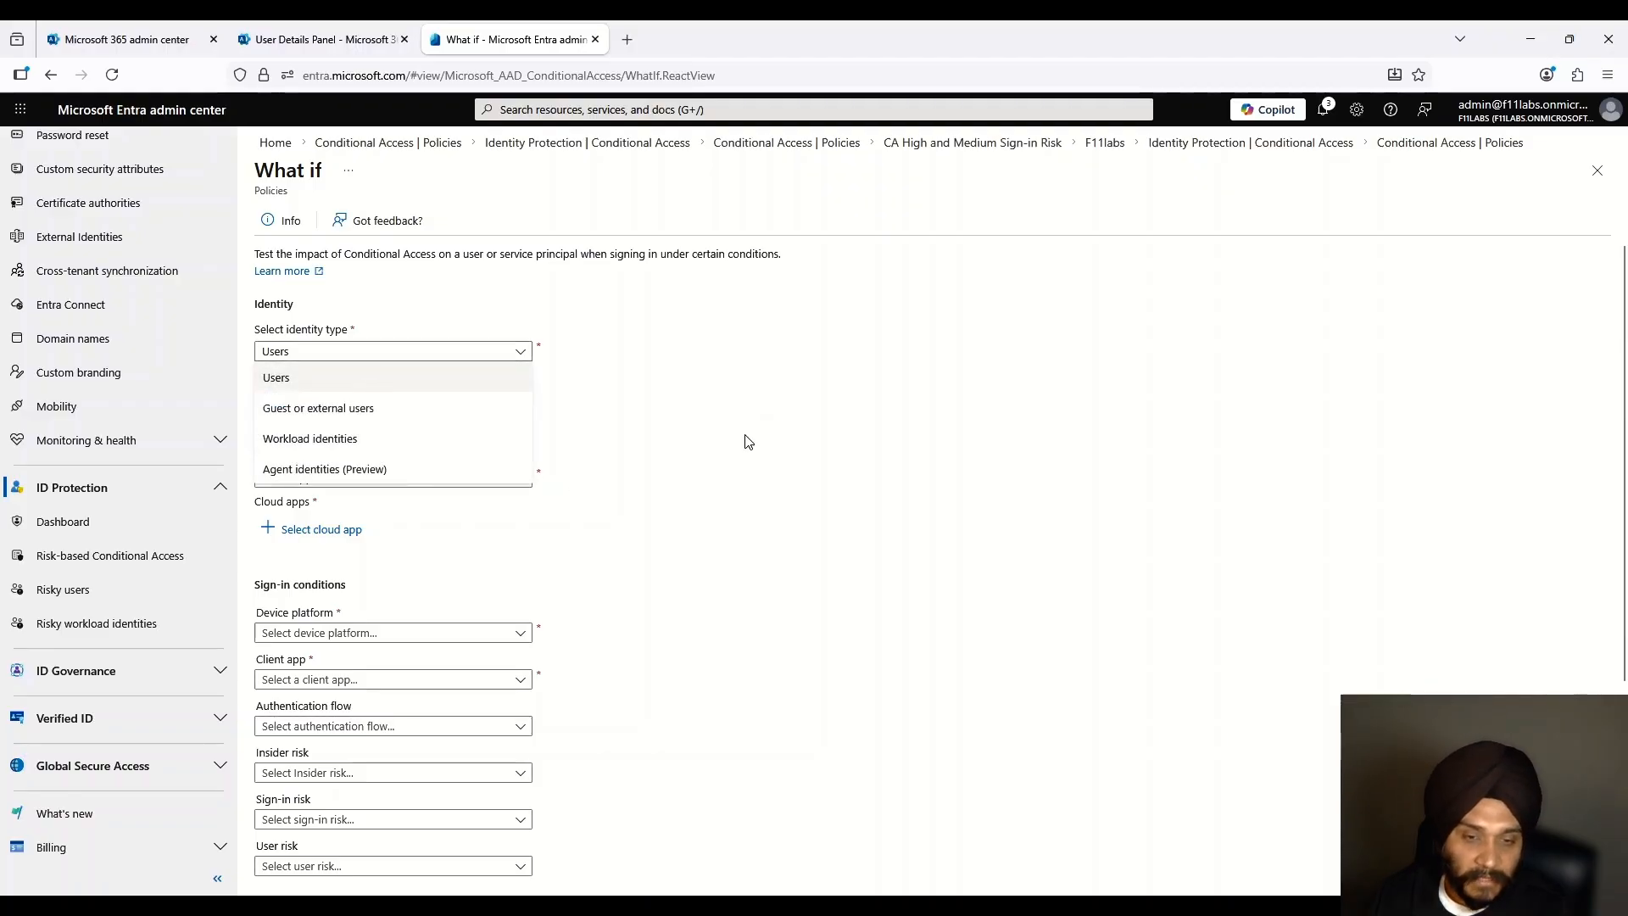
{"action": "left_click", "coordinate": [340, 378]}
{"action": "left_click", "coordinate": [278, 397]}
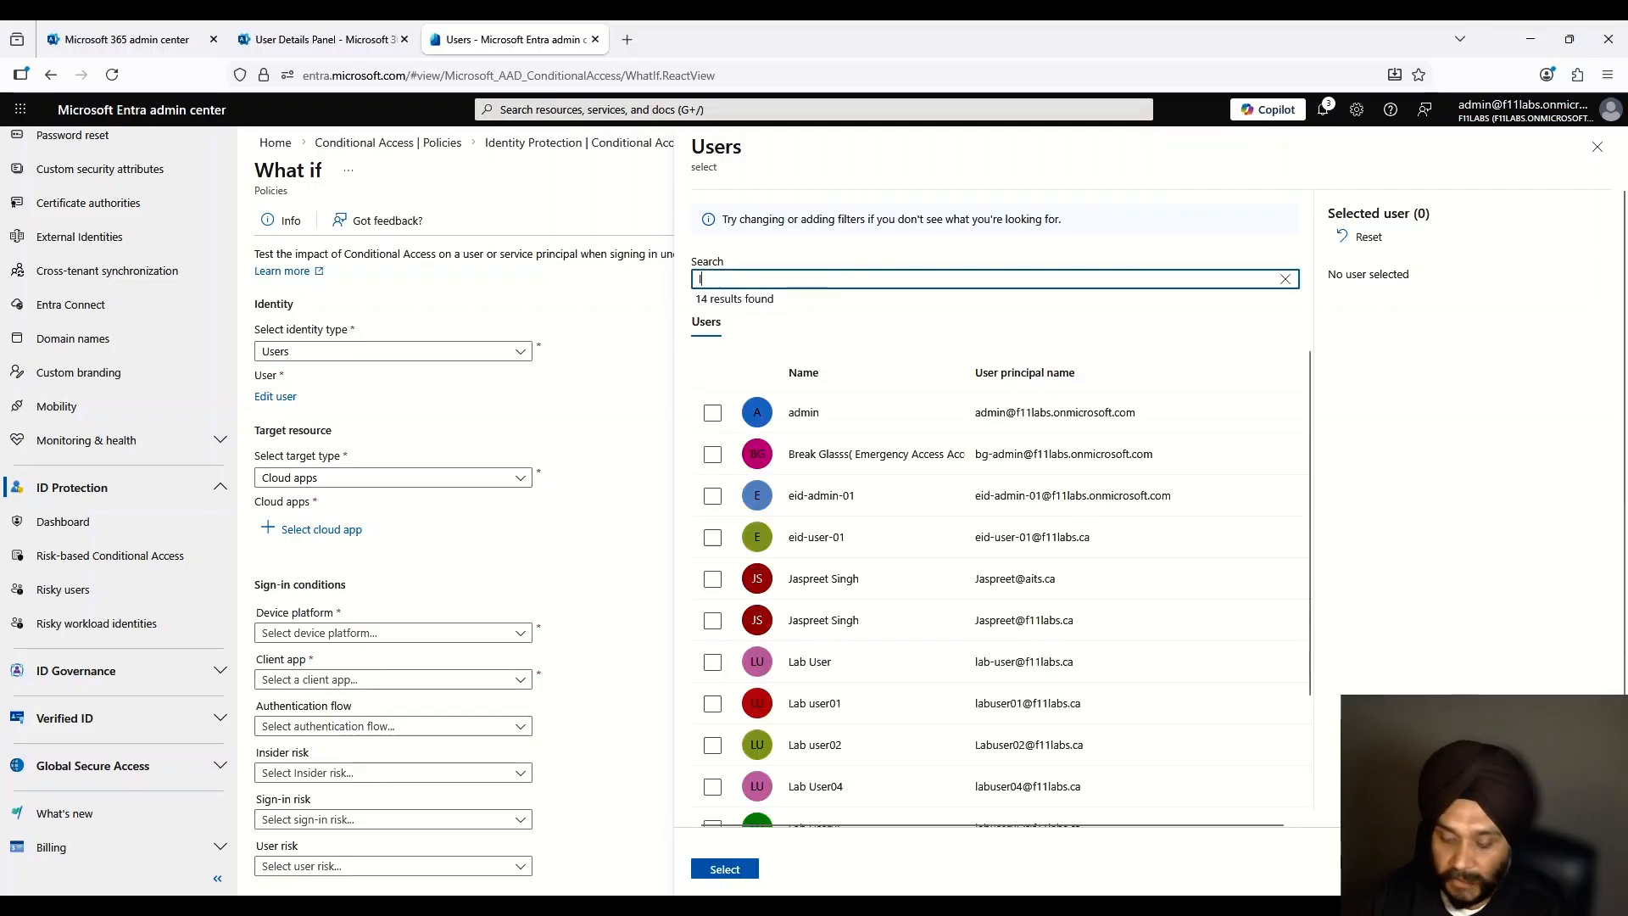
{"action": "left_click", "coordinate": [346, 552]}
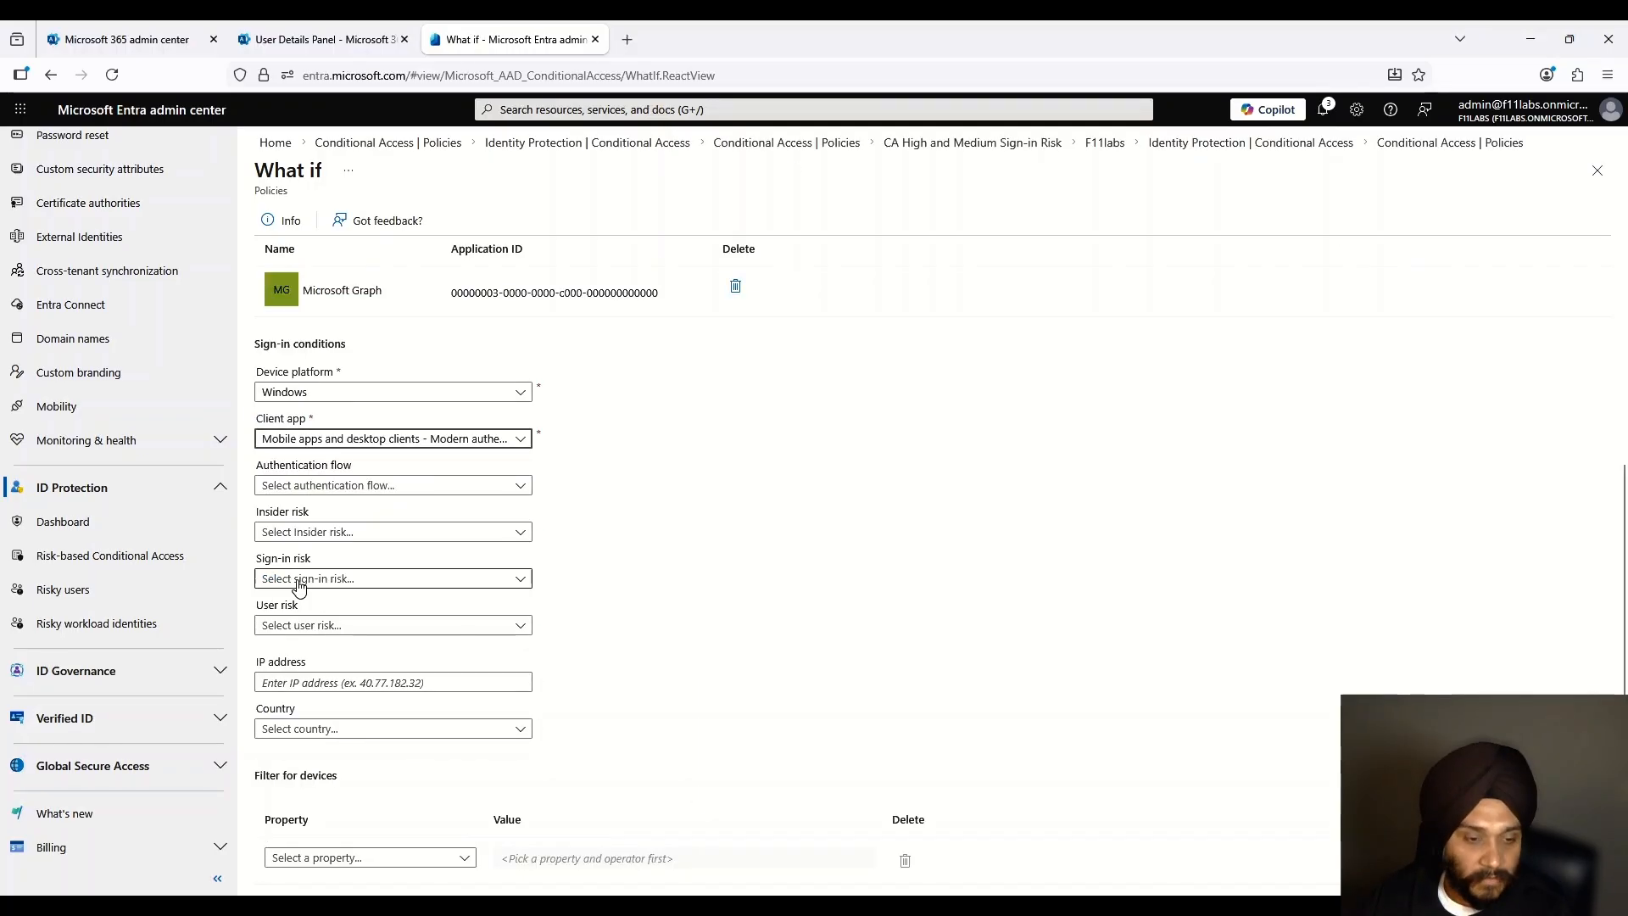
{"action": "left_click", "coordinate": [295, 583]}
{"action": "left_click", "coordinate": [298, 665]}
Step: Run the evaluation and highlight the grant controls: MFA for all users and Block access
{"action": "scroll", "coordinate": [306, 763], "scroll_direction": "down", "scroll_amount": 1}
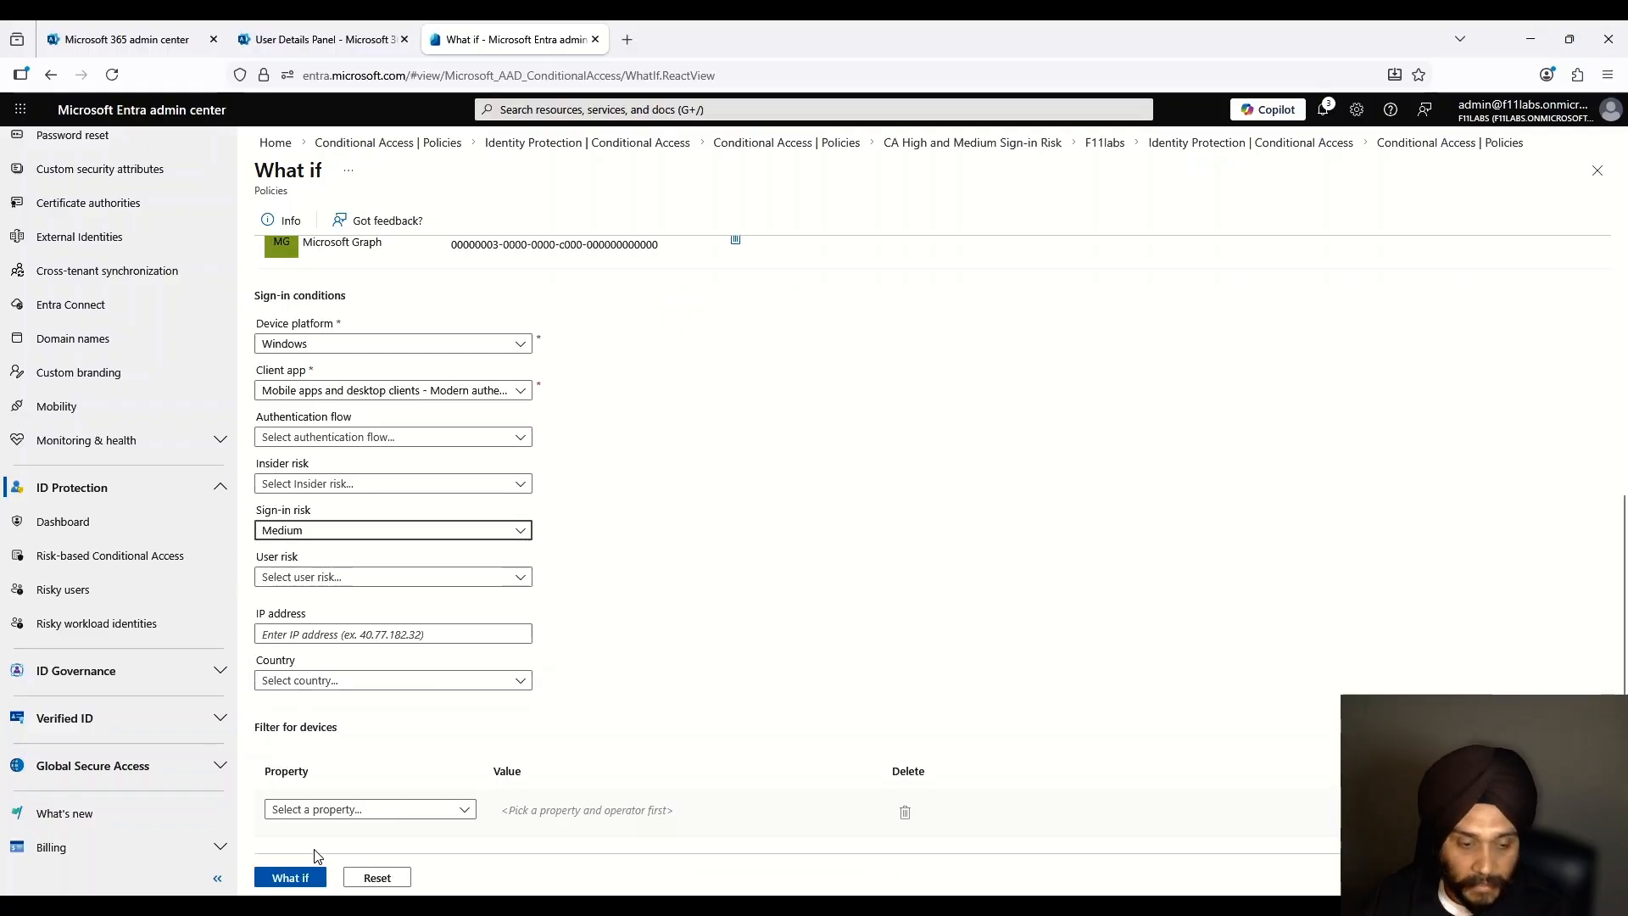
{"action": "left_click", "coordinate": [293, 878]}
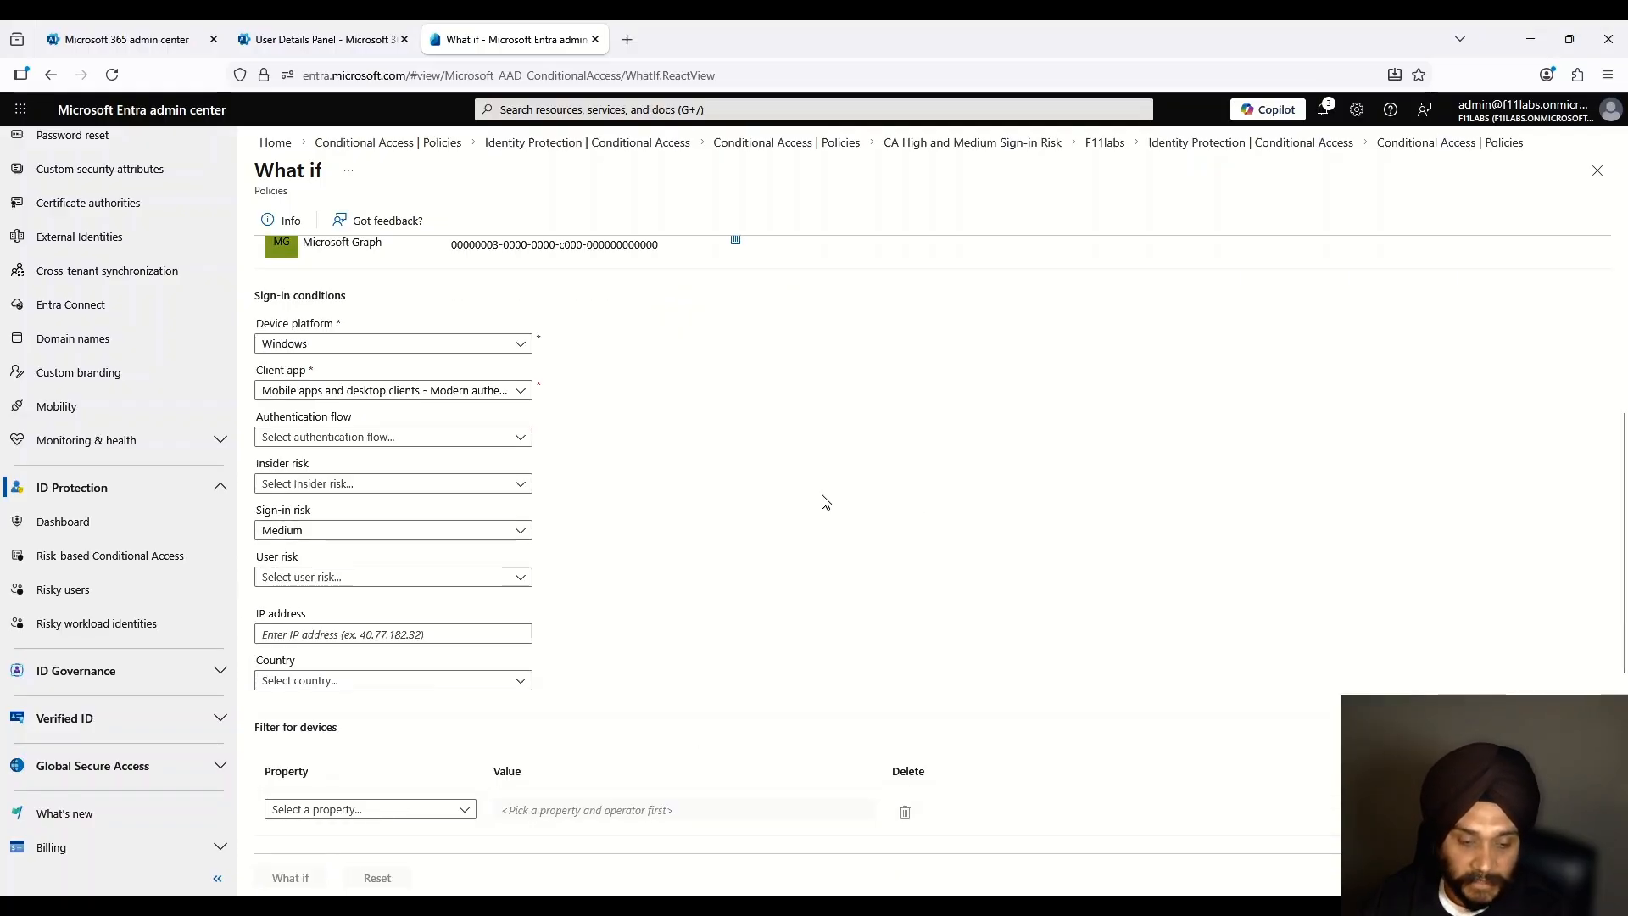
{"action": "scroll", "coordinate": [789, 532], "scroll_direction": "down", "scroll_amount": 3}
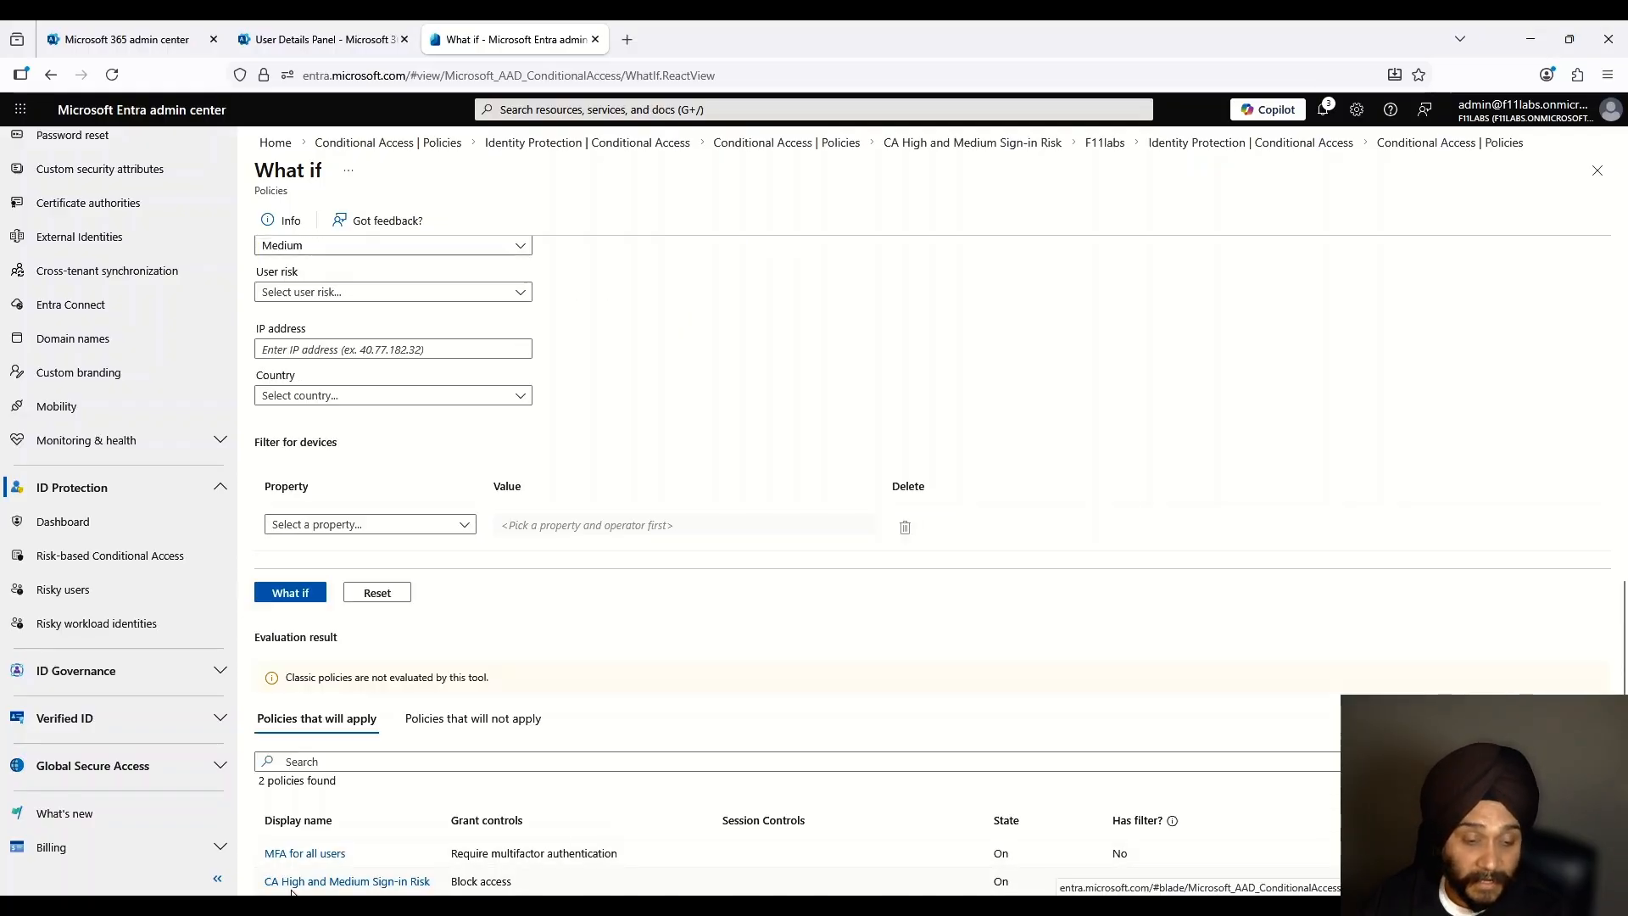
{"action": "left_click_drag", "start_coordinate": [511, 882], "coordinate": [638, 855]}
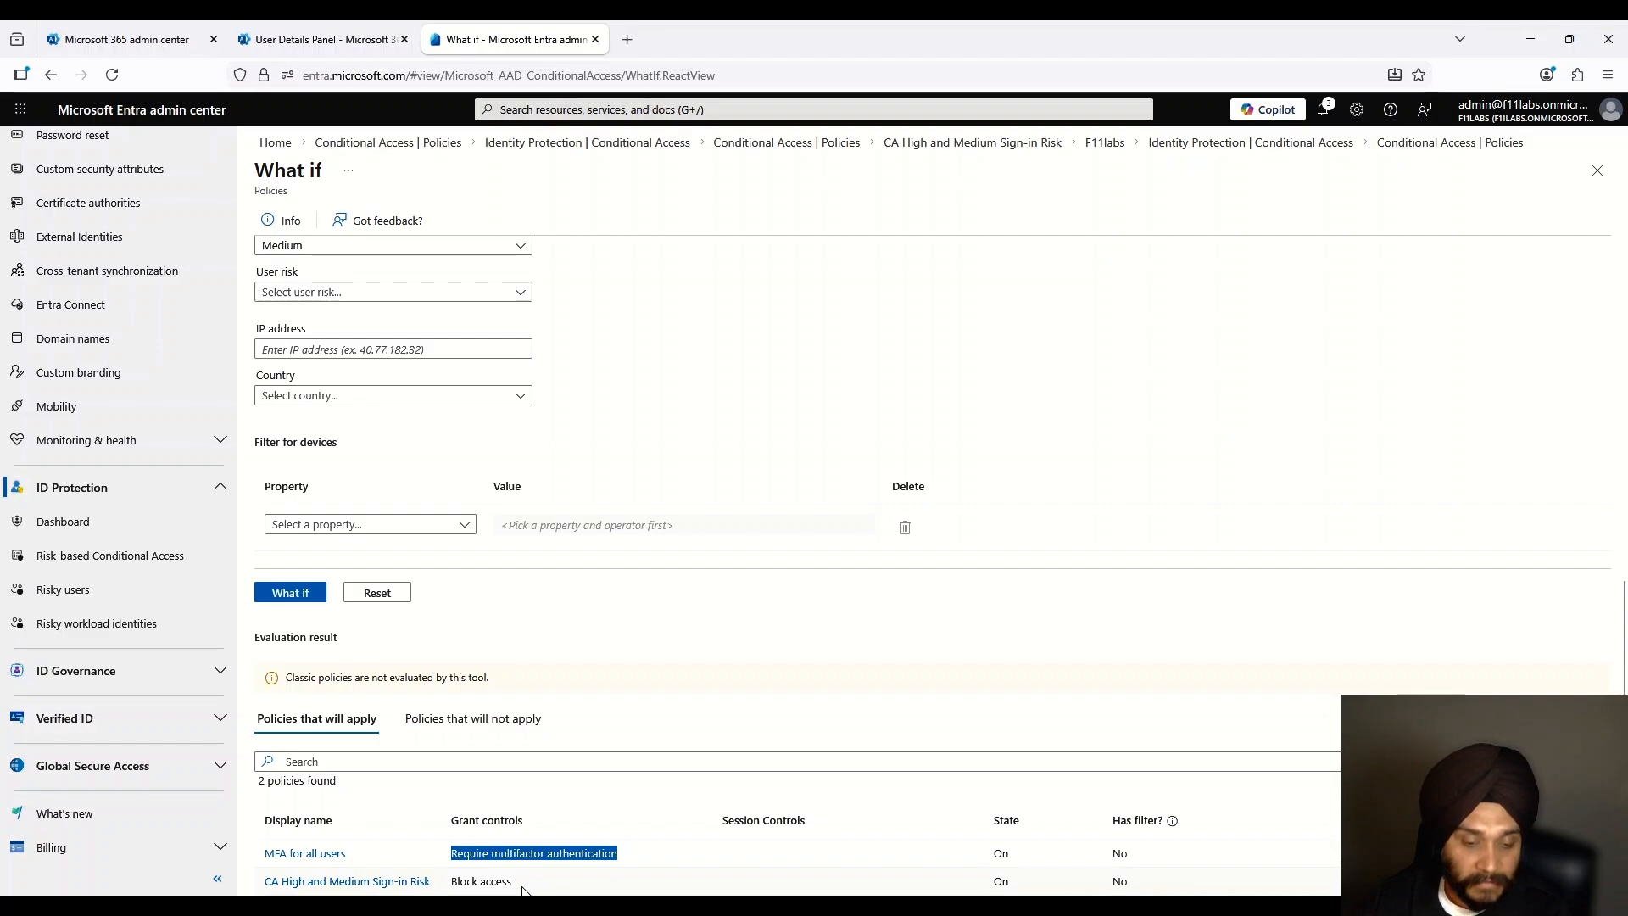
{"action": "left_click_drag", "start_coordinate": [514, 884], "coordinate": [452, 892]}
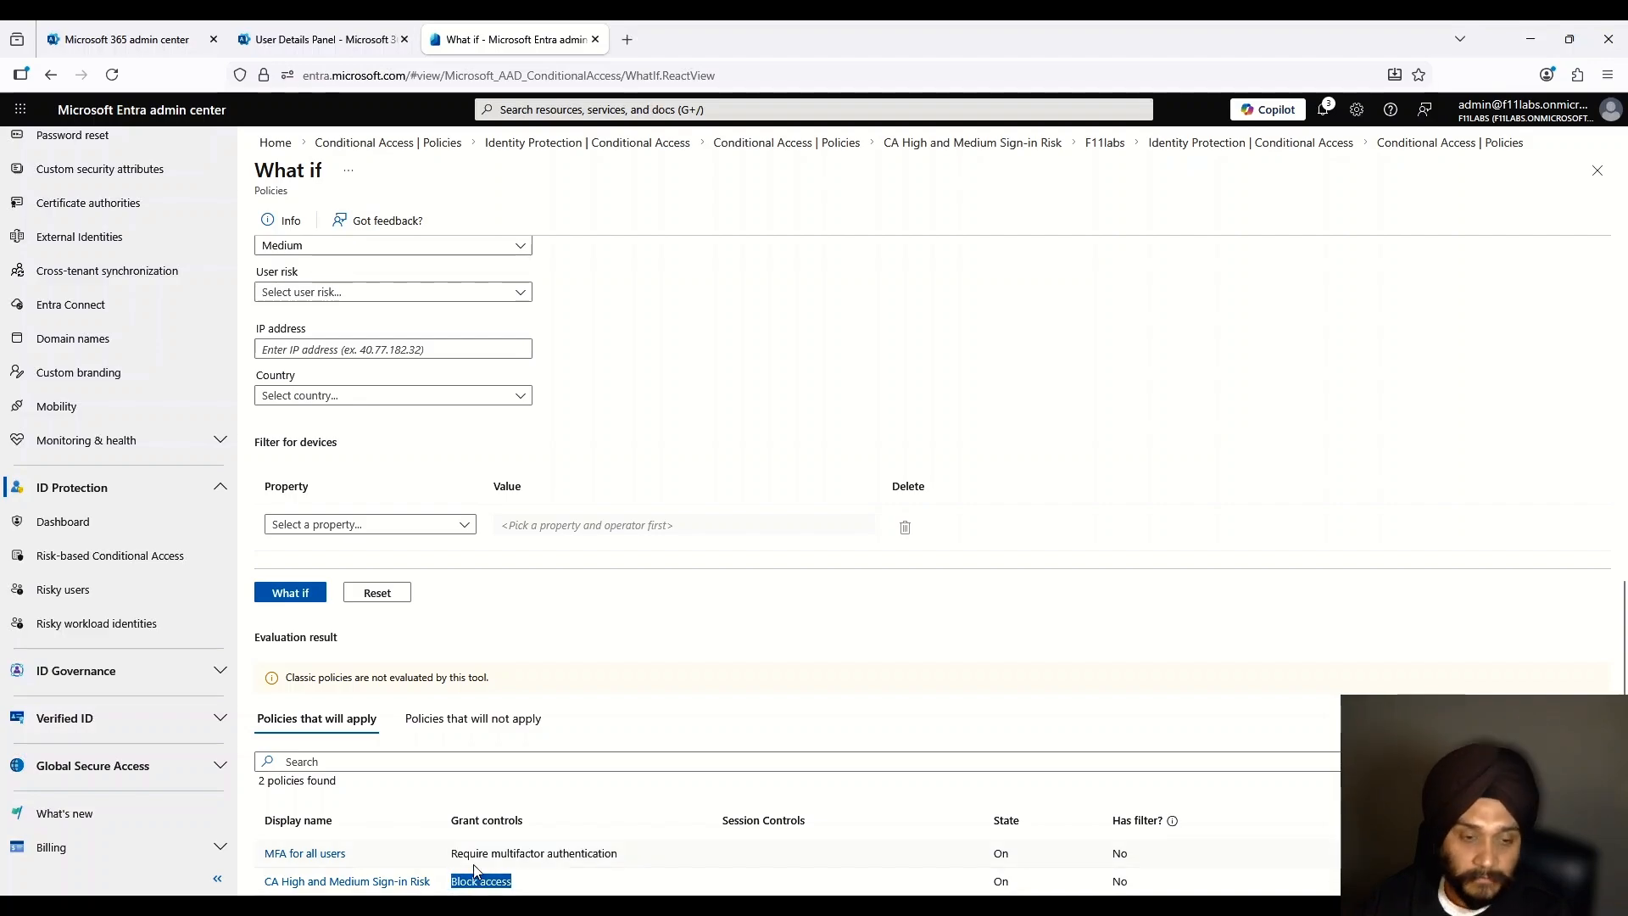
{"action": "scroll", "coordinate": [472, 654], "scroll_direction": "up", "scroll_amount": 3}
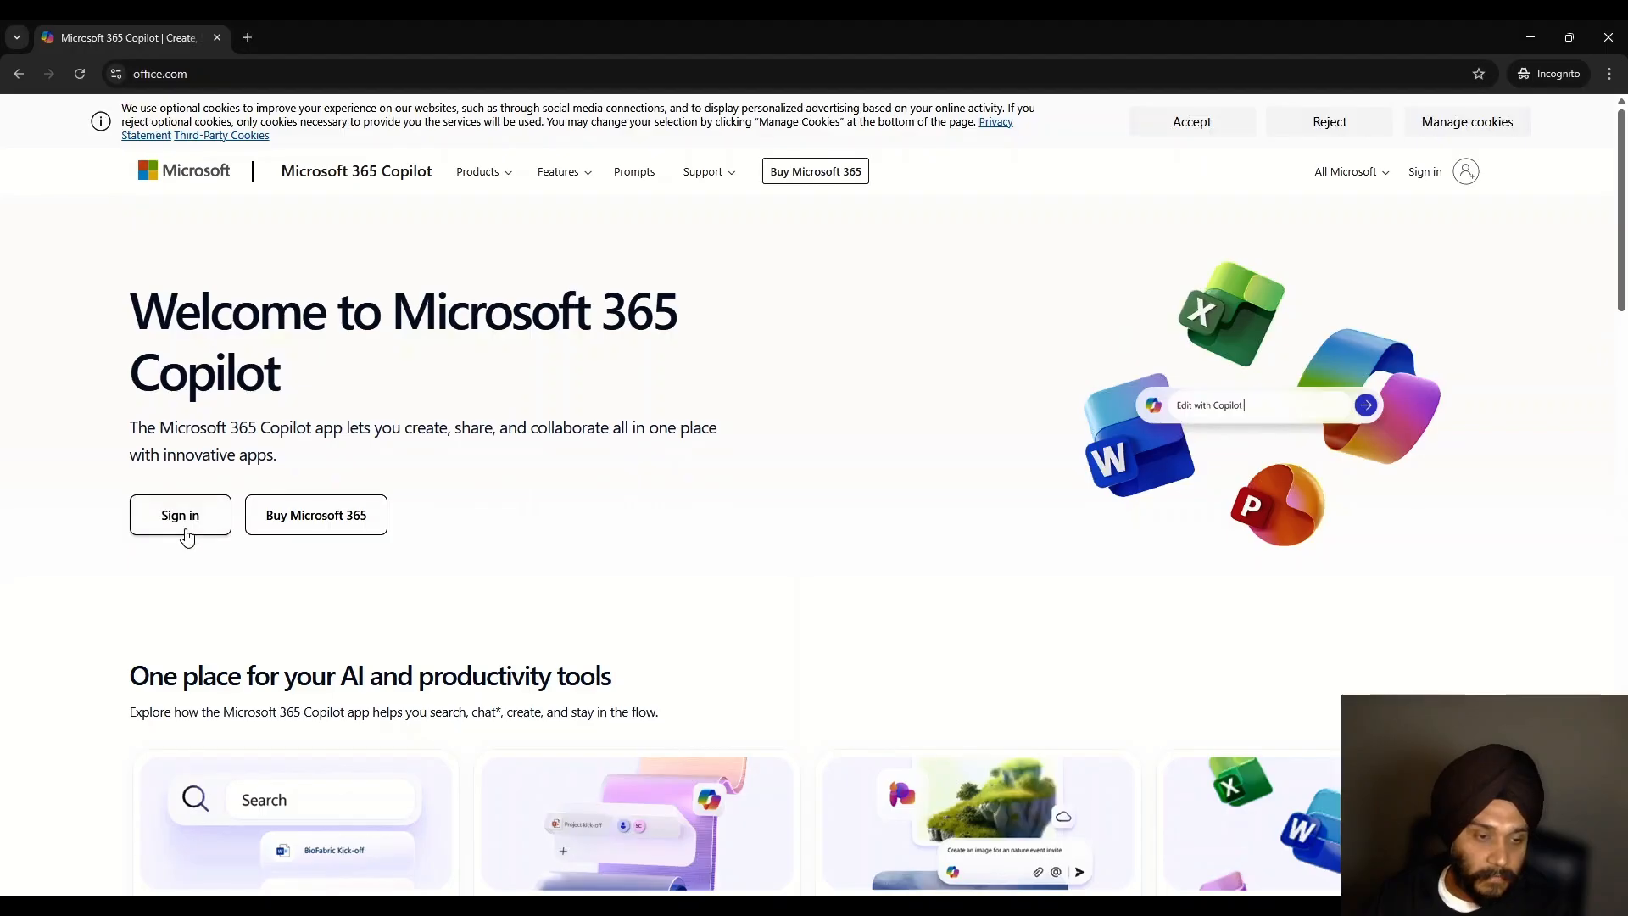
Step: Sign in to Microsoft 365 with the test user's email and password, reaching 'Your account is blocked'
{"action": "left_click", "coordinate": [180, 526]}
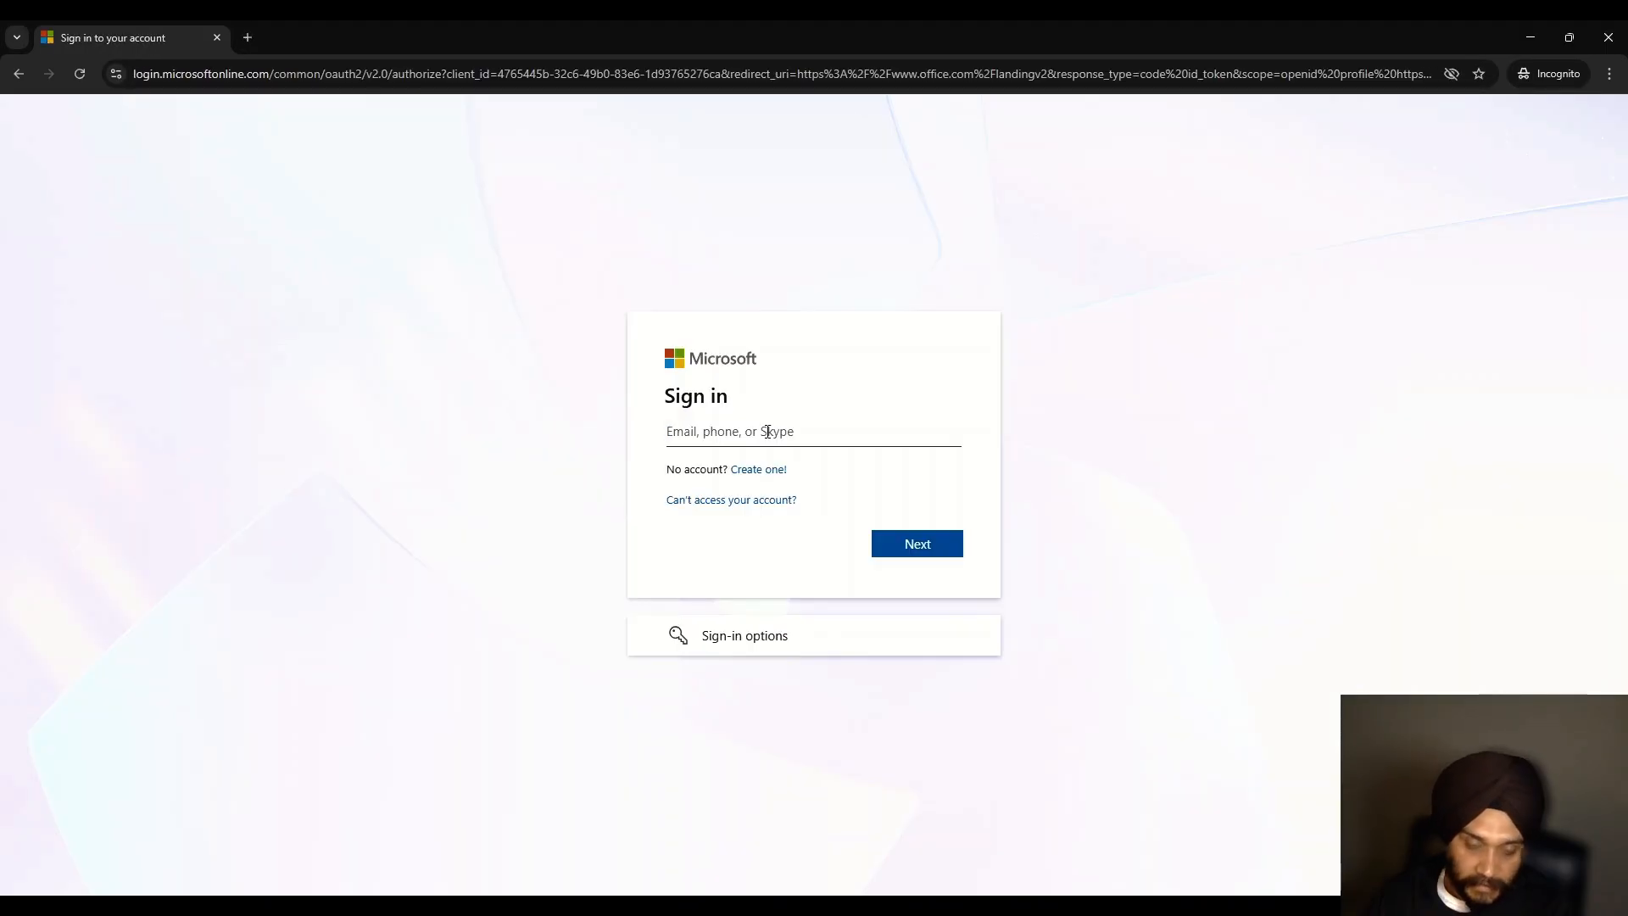
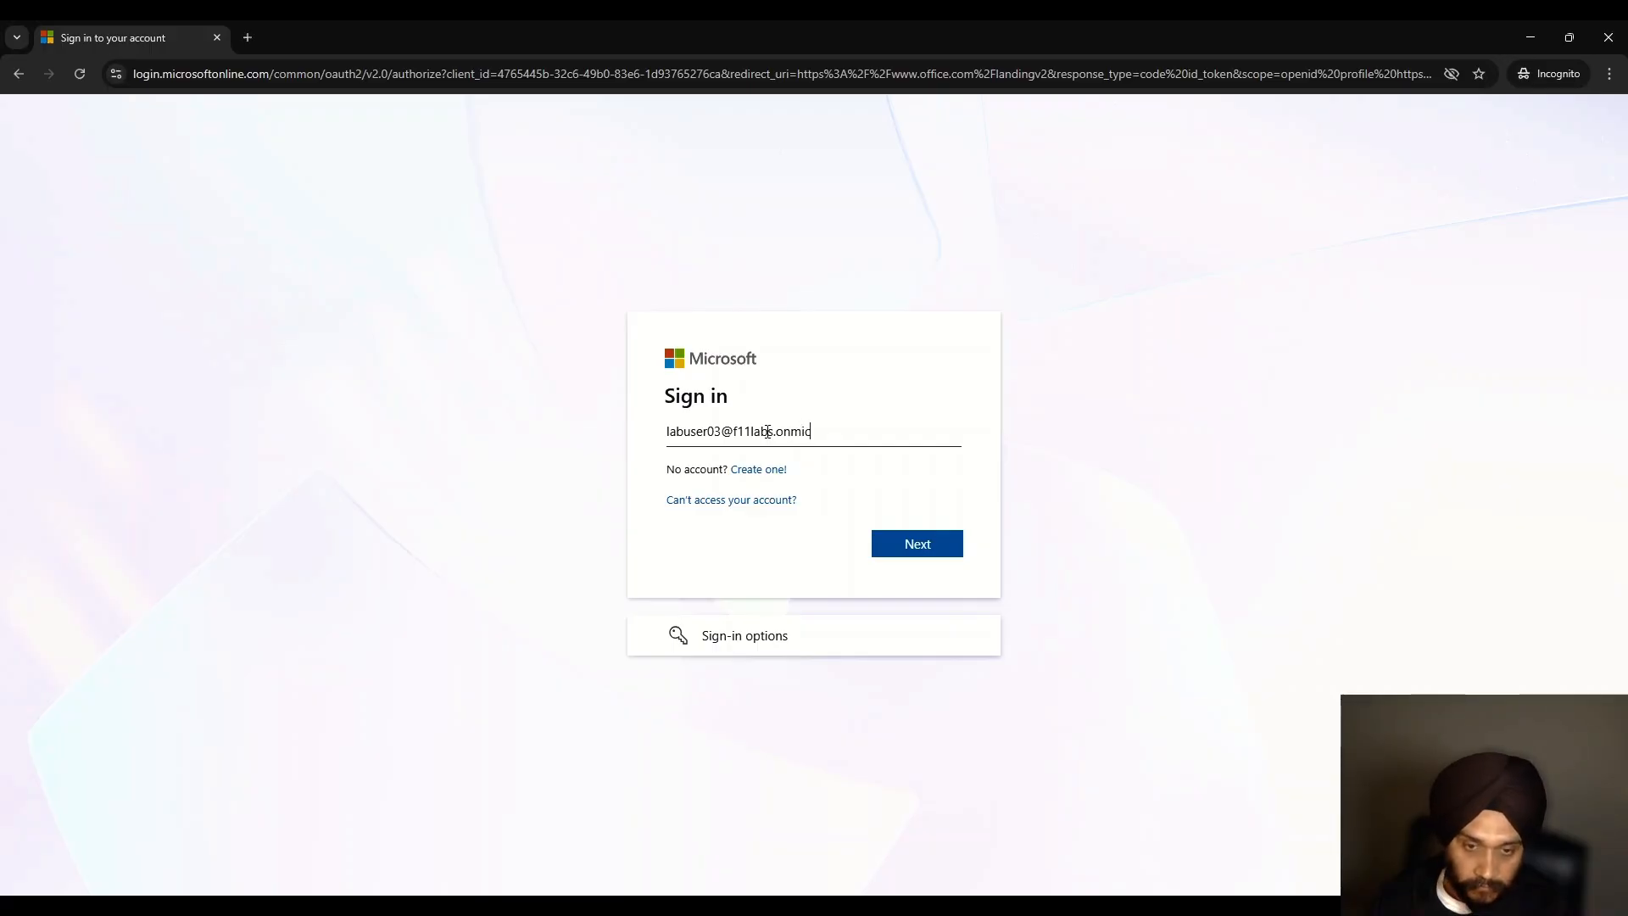
{"action": "key", "text": "Return"}
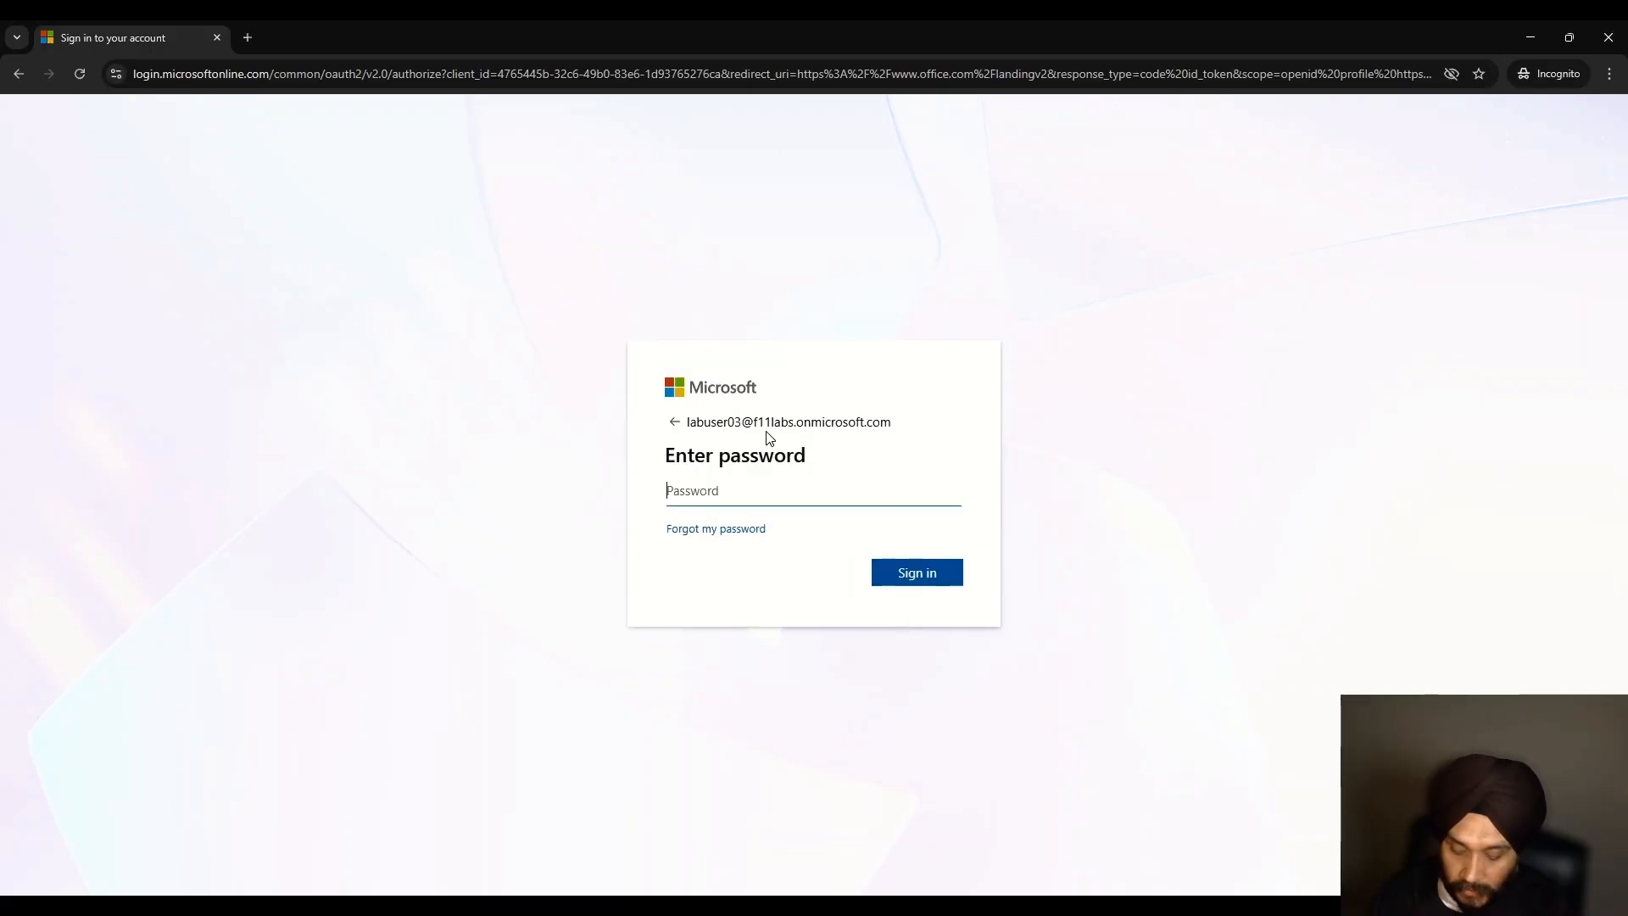
{"action": "type", "text": "•••••"}
{"action": "key", "text": "Return"}
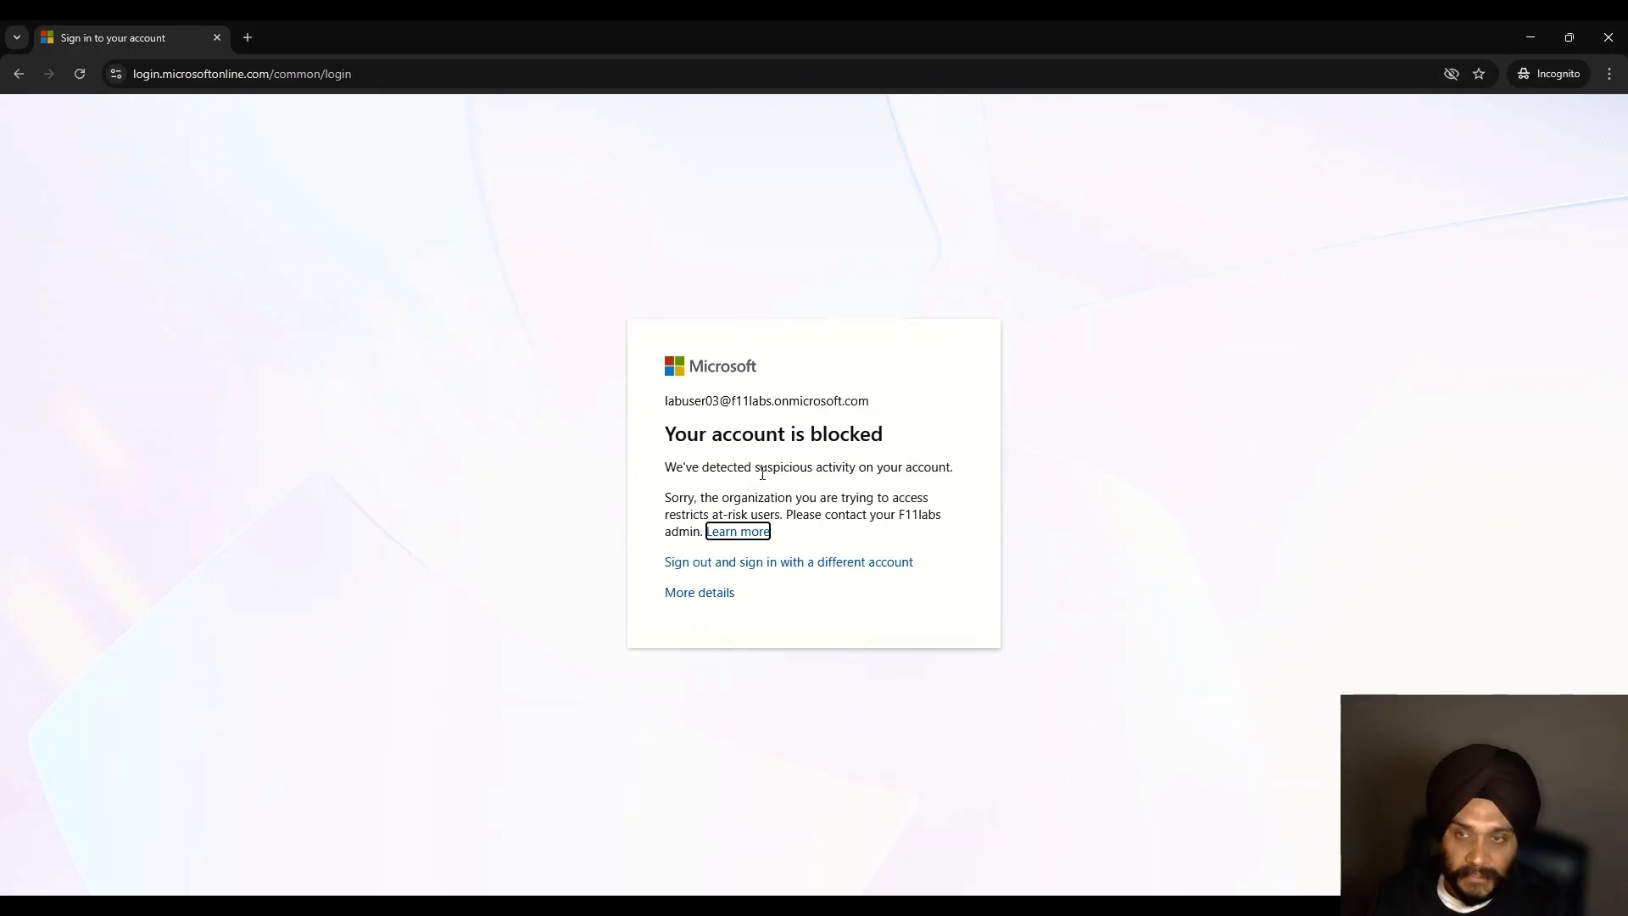
{"action": "left_click_drag", "start_coordinate": [663, 433], "coordinate": [616, 466]}
{"action": "left_click", "coordinate": [986, 515]}
{"action": "left_click_drag", "start_coordinate": [664, 400], "coordinate": [967, 522]}
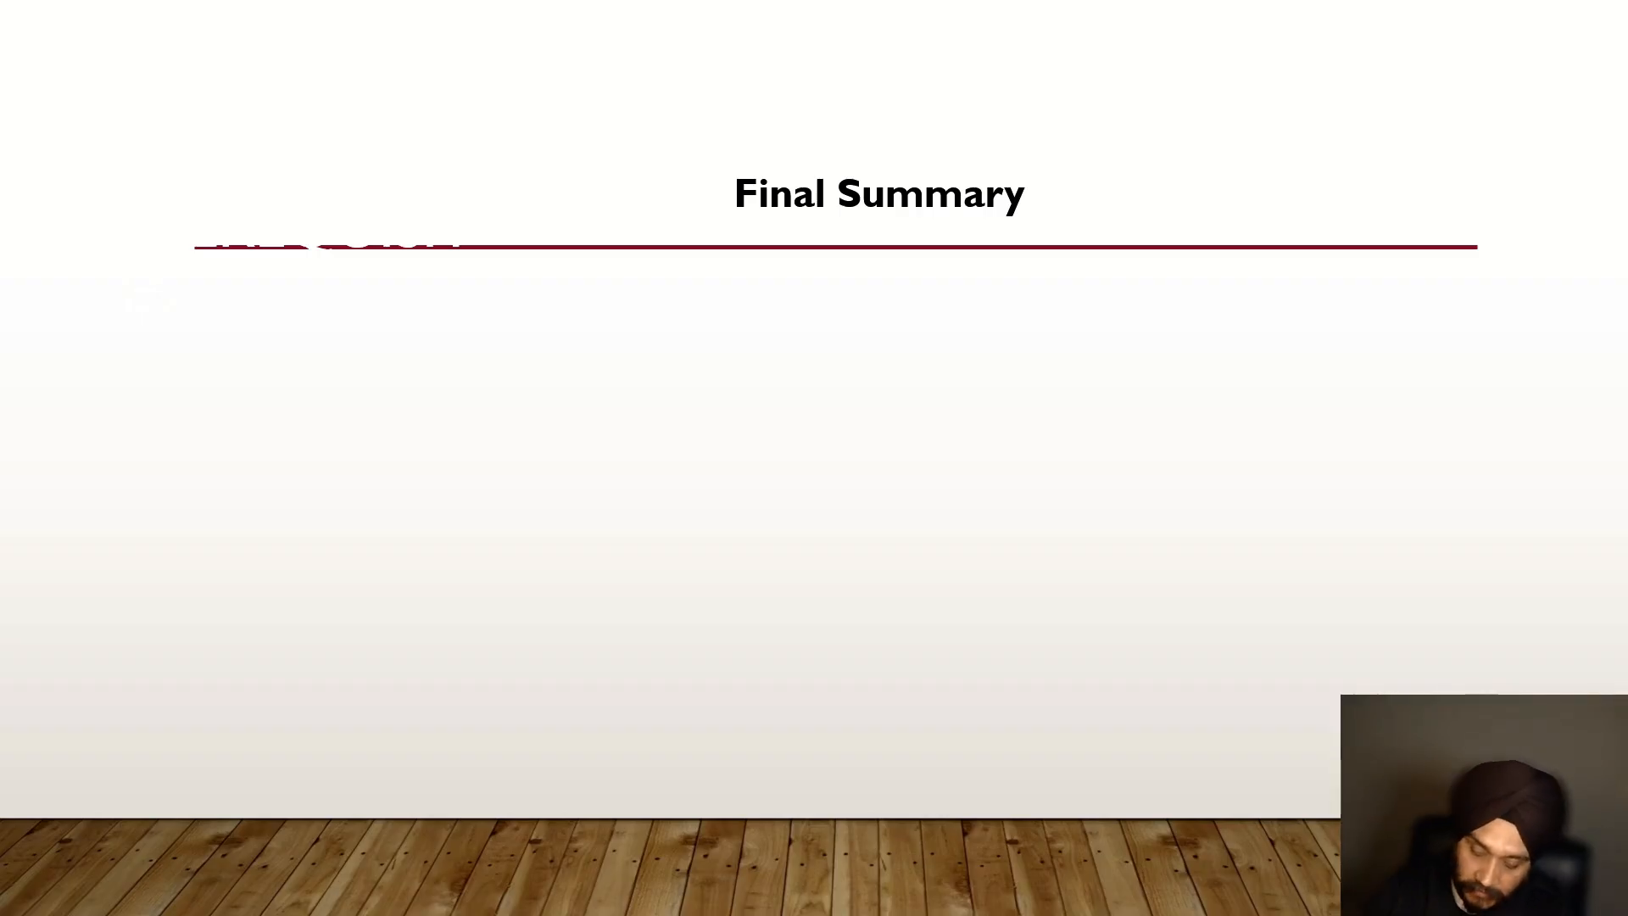
Step: Handwrite the first red bullet, 'credential stuffing attacks', on the Final Summary slide
{"action": "left_click_drag", "start_coordinate": [362, 320], "coordinate": [371, 321]}
{"action": "left_click_drag", "start_coordinate": [424, 296], "coordinate": [483, 307]}
{"action": "left_click_drag", "start_coordinate": [657, 324], "coordinate": [749, 292]}
{"action": "left_click_drag", "start_coordinate": [749, 297], "coordinate": [829, 337]}
{"action": "left_click_drag", "start_coordinate": [890, 310], "coordinate": [1021, 292]}
Step: Handwrite the 'risky token usage' bullet and begin the third bullet with 'Suspicious'
{"action": "left_click", "coordinate": [362, 389]}
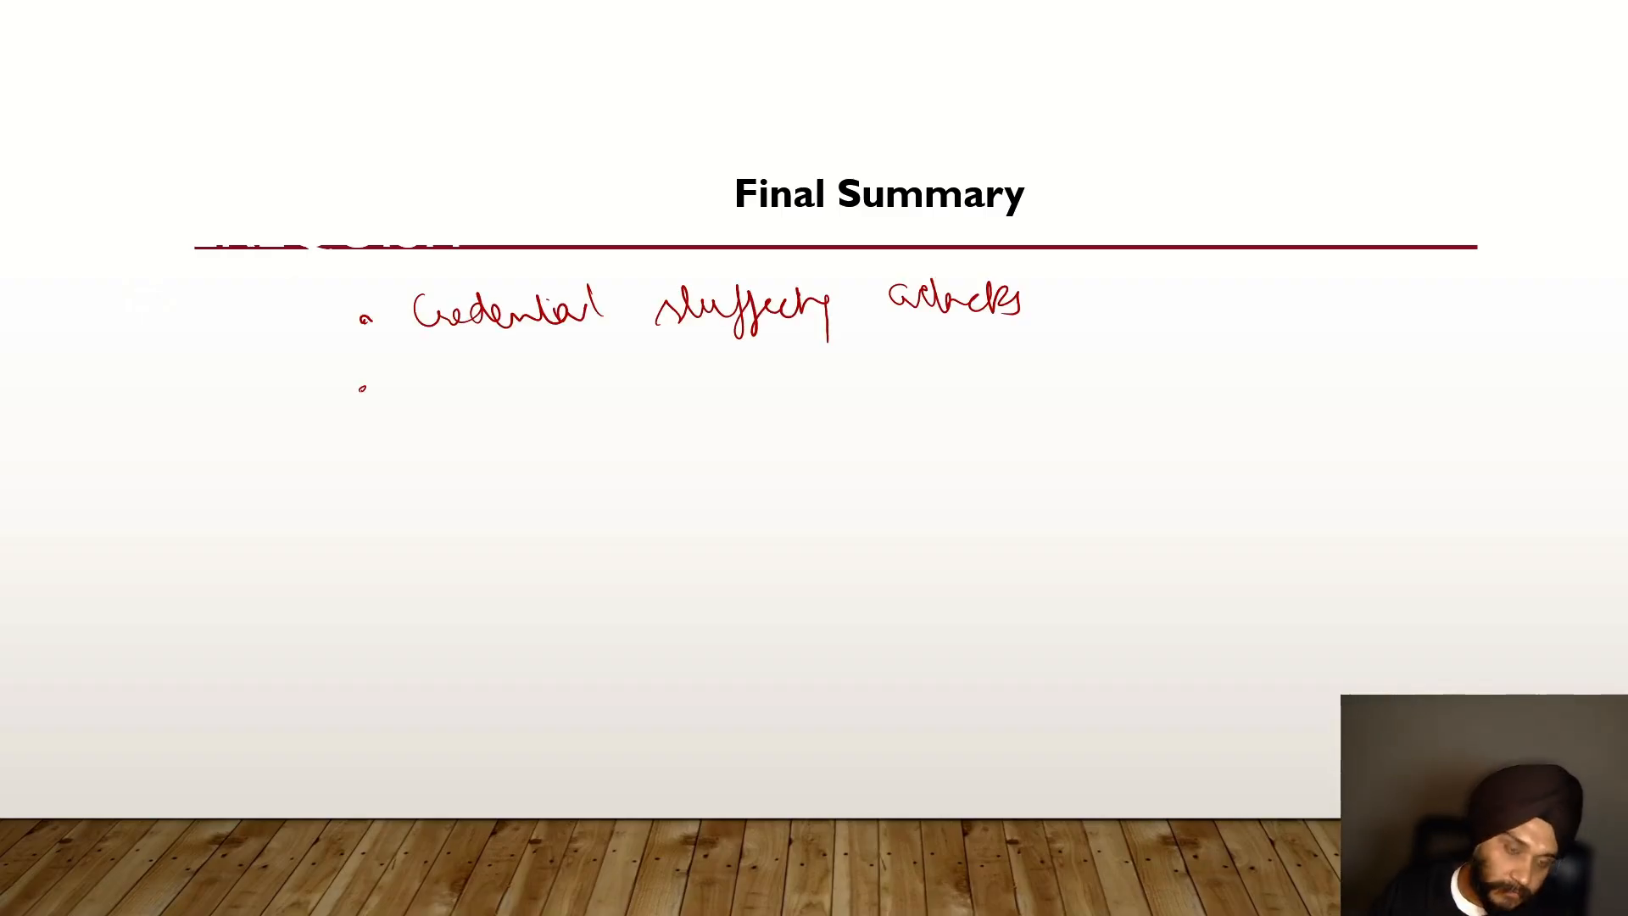
{"action": "left_click_drag", "start_coordinate": [407, 361], "coordinate": [530, 432]}
{"action": "left_click_drag", "start_coordinate": [579, 360], "coordinate": [793, 386]}
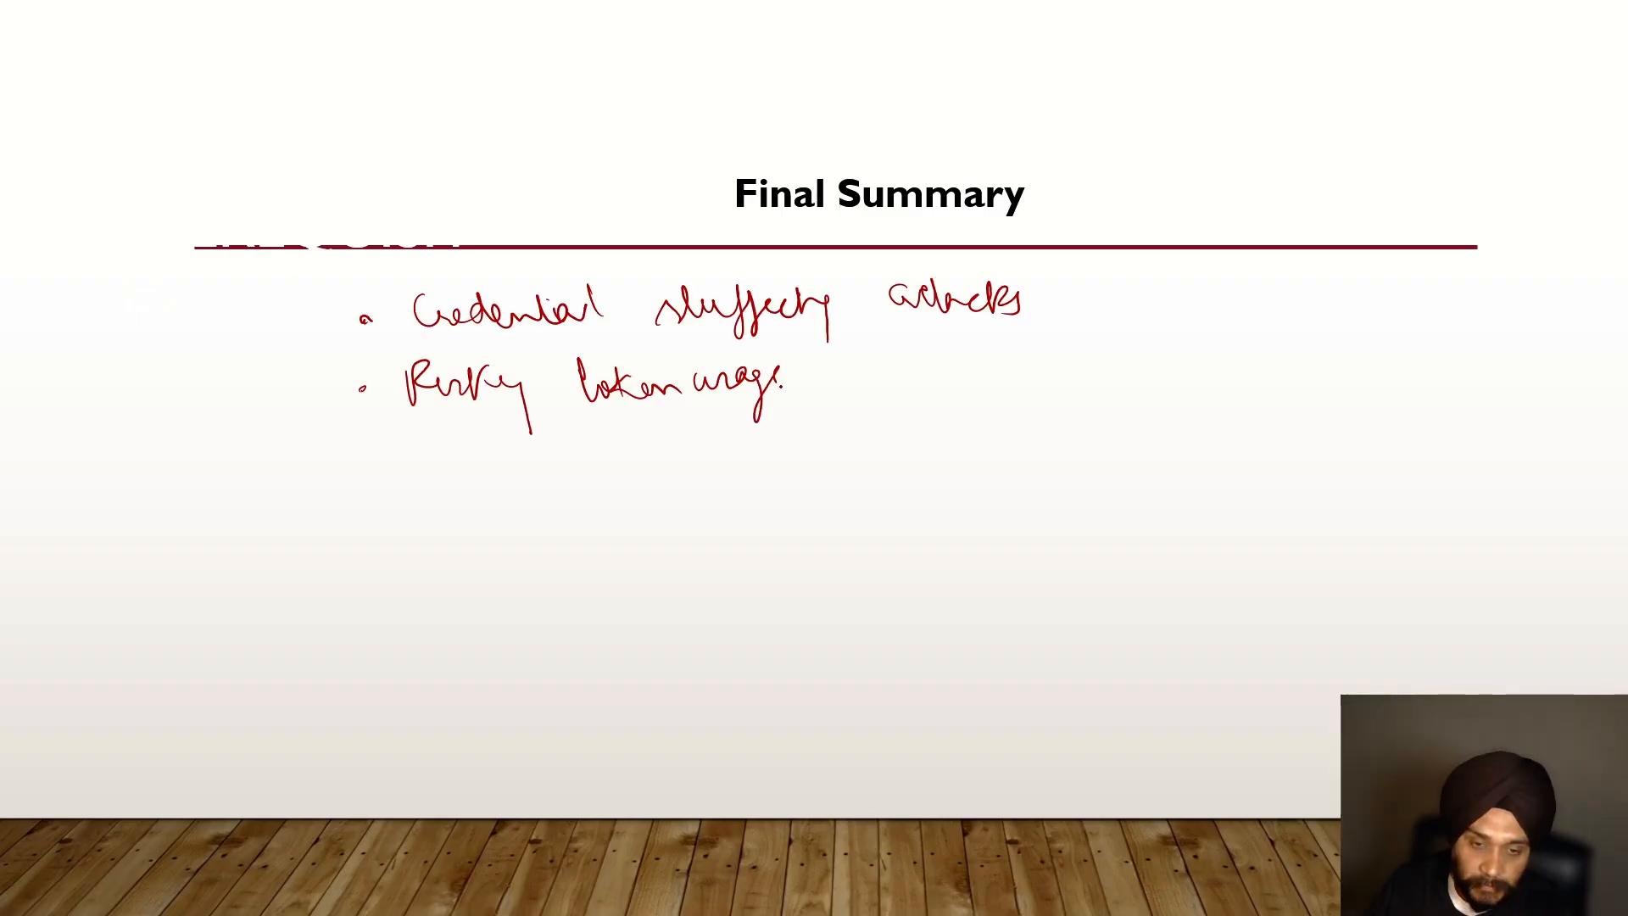
{"action": "left_click_drag", "start_coordinate": [824, 375], "coordinate": [845, 374]}
{"action": "left_click", "coordinate": [840, 357]}
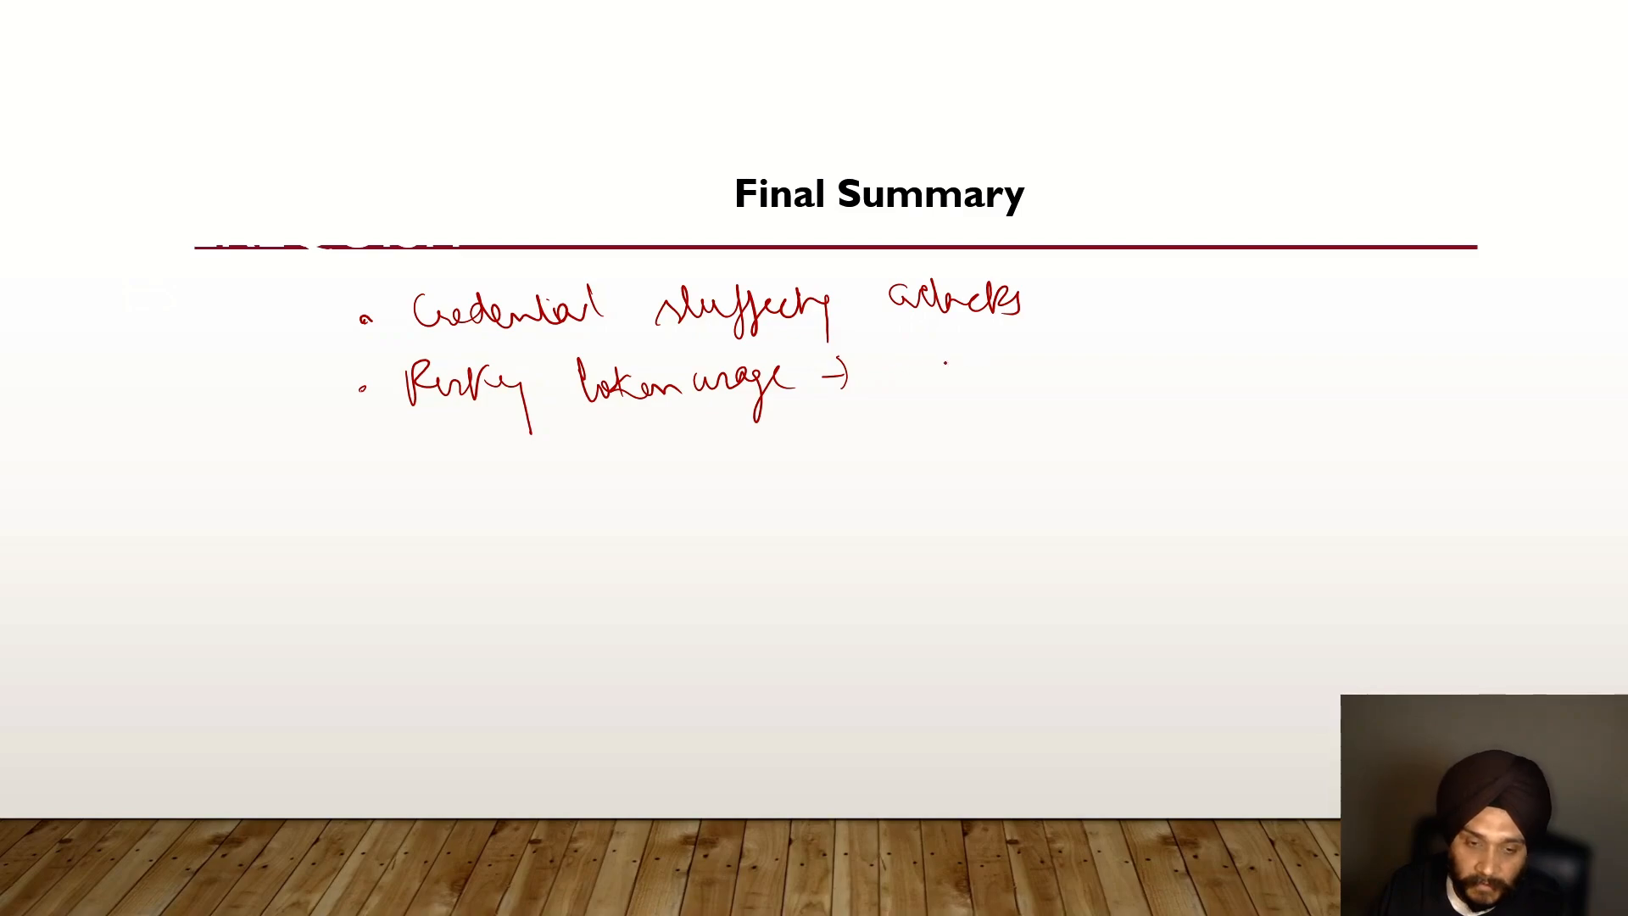
{"action": "left_click", "coordinate": [367, 453]}
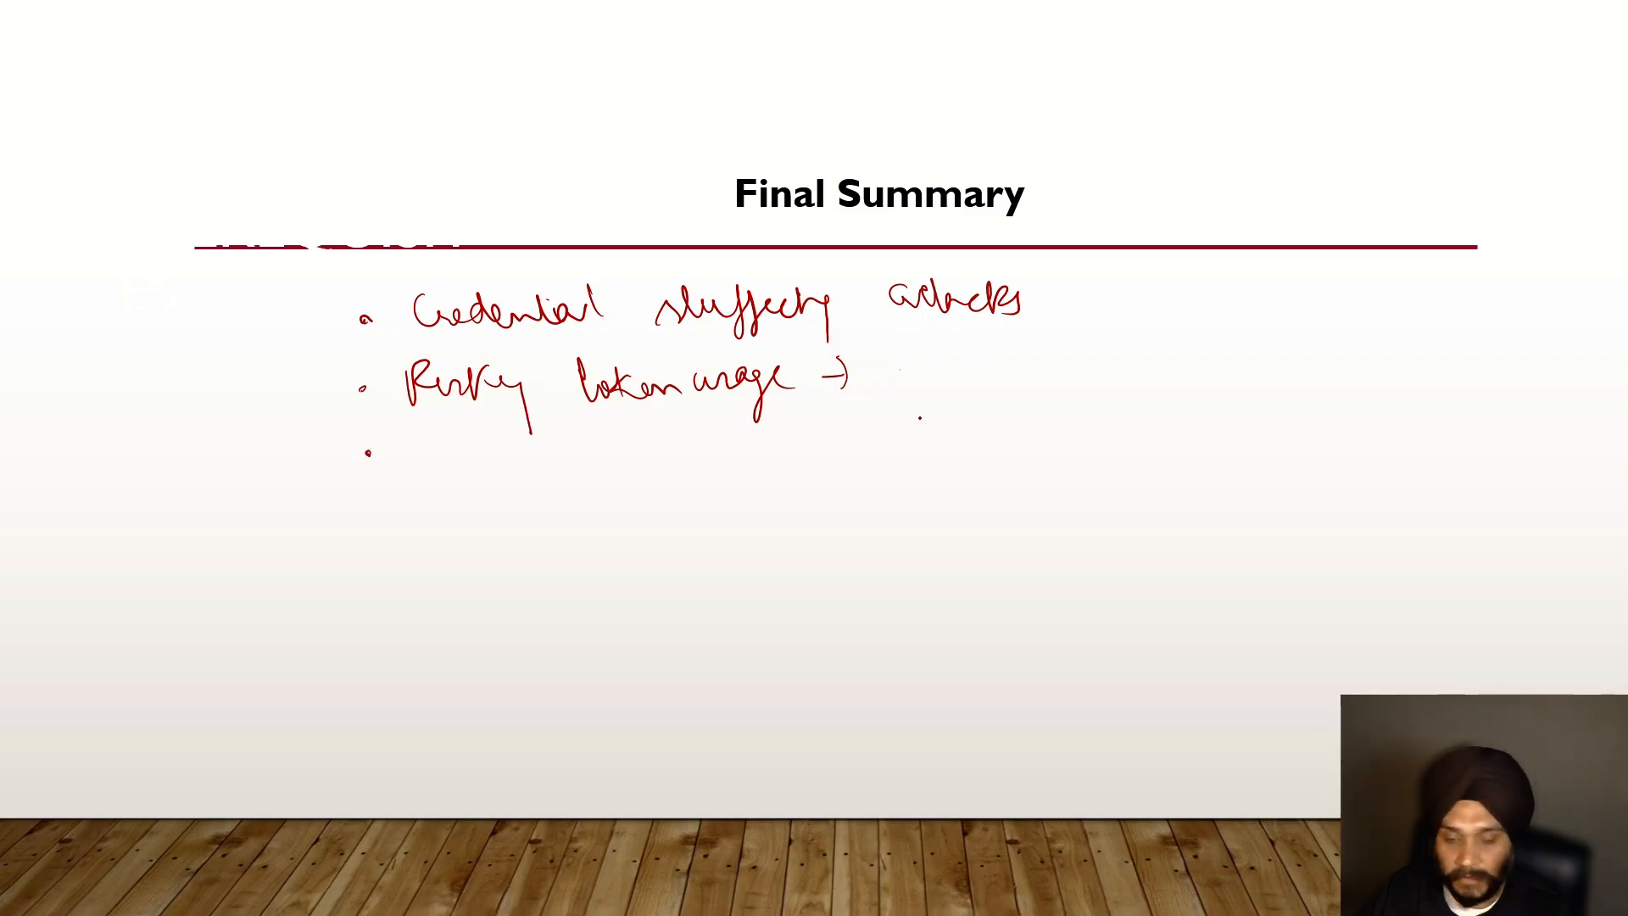
{"action": "mouse_move", "coordinate": [417, 428]}
{"action": "left_mouse_down"}
{"action": "mouse_move", "coordinate": [582, 454]}
{"action": "mouse_move", "coordinate": [653, 437]}
{"action": "mouse_move", "coordinate": [431, 517]}
{"action": "mouse_move", "coordinate": [488, 513]}
{"action": "mouse_move", "coordinate": [500, 561]}
{"action": "mouse_move", "coordinate": [814, 508]}
{"action": "mouse_move", "coordinate": [846, 547]}
{"action": "mouse_move", "coordinate": [1075, 505]}
{"action": "left_mouse_up"}
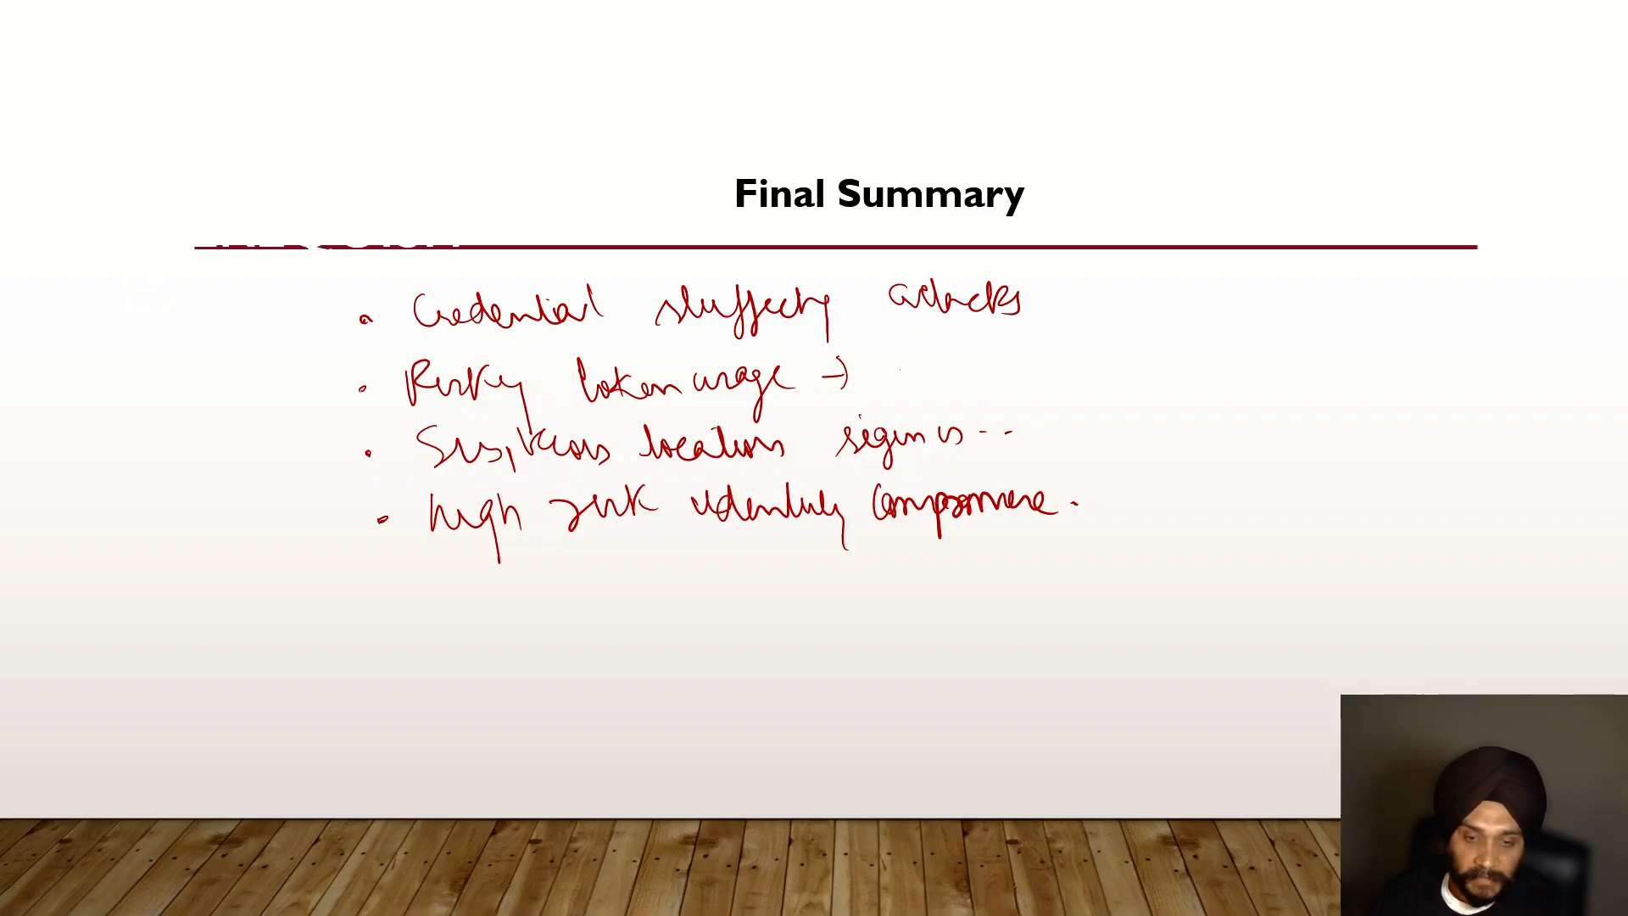